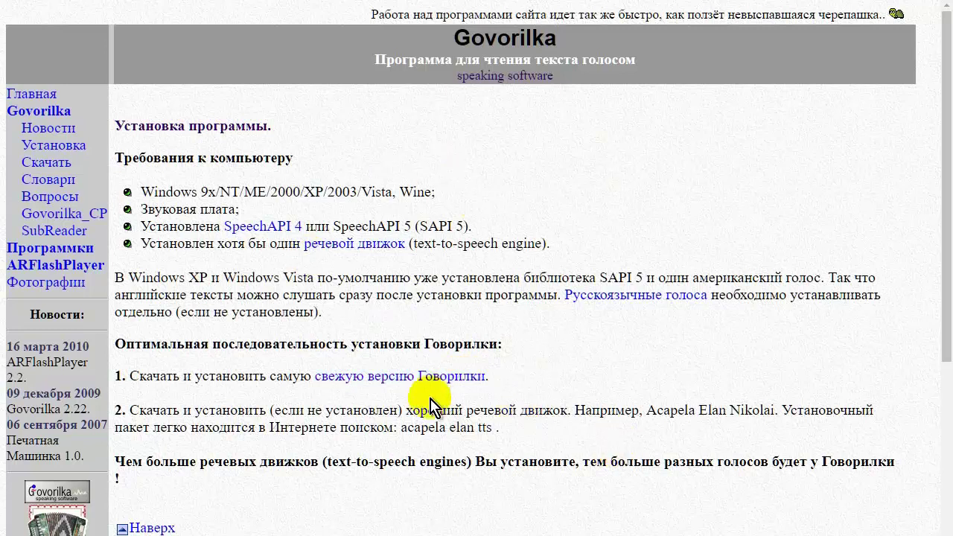
Download the Govorilka222.exe installer from the Govorilka site's download page and save it
left_click(392, 378)
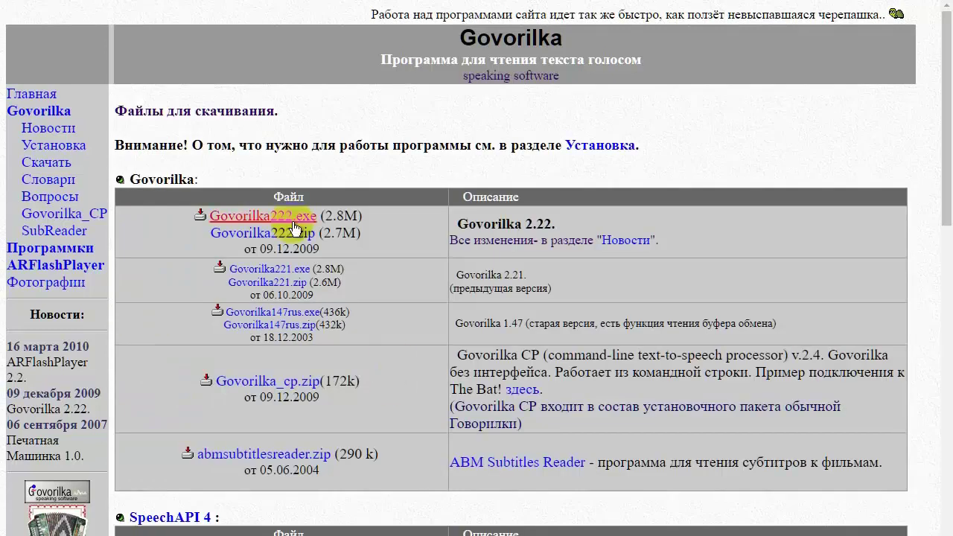
left_click(262, 218)
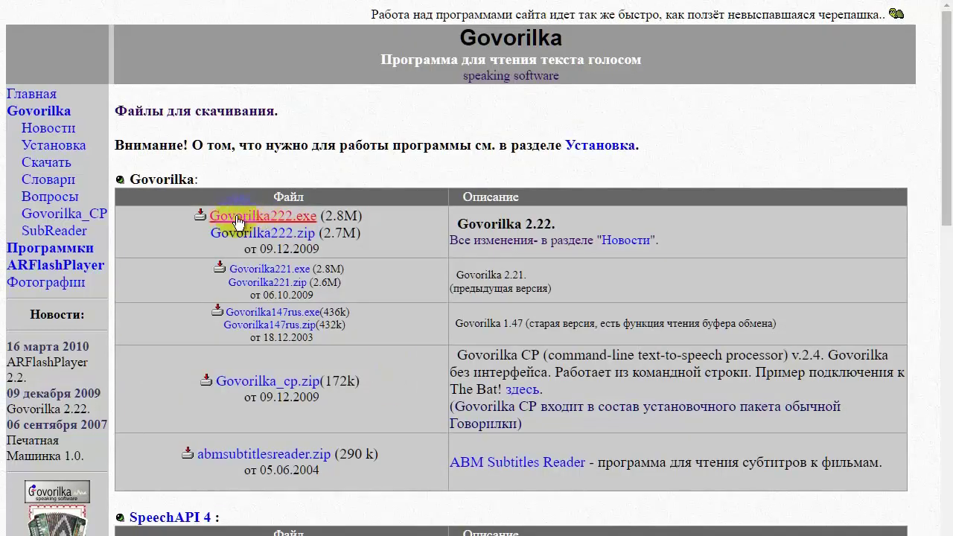
left_click(253, 220)
left_click(551, 422)
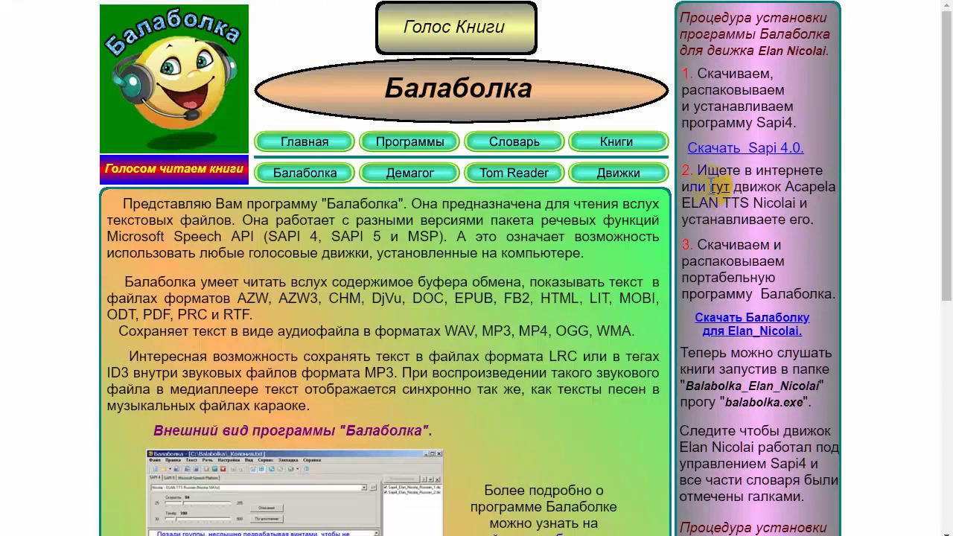
Download the RHVoice engine archive from the Балаболка page and save it to the desktop as RHVoice
scroll(767, 317, "down", 4)
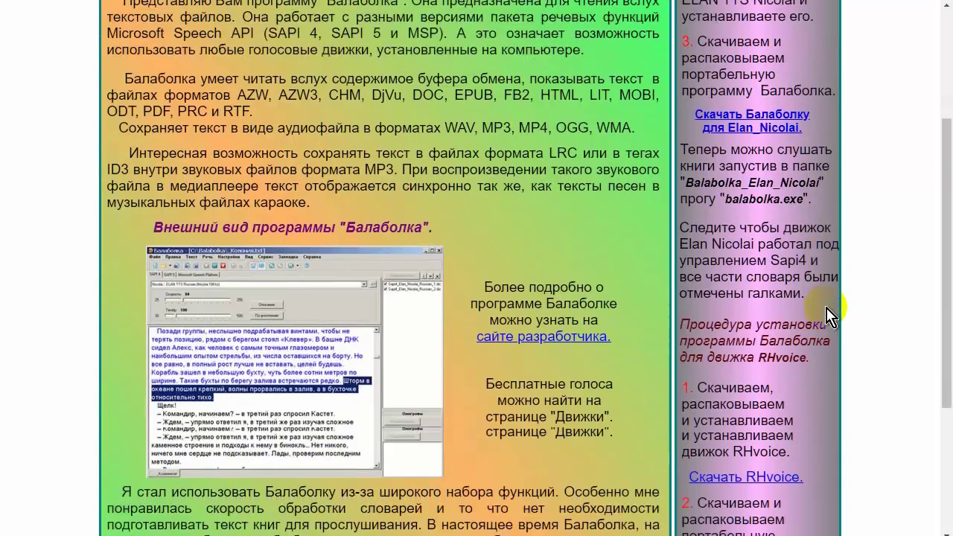
scroll(831, 316, "down", 1)
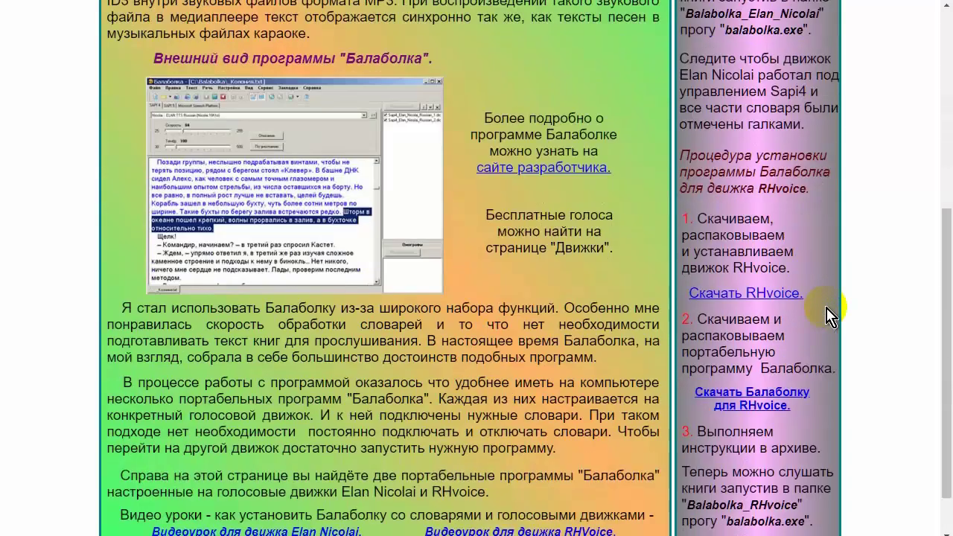
left_click(753, 294)
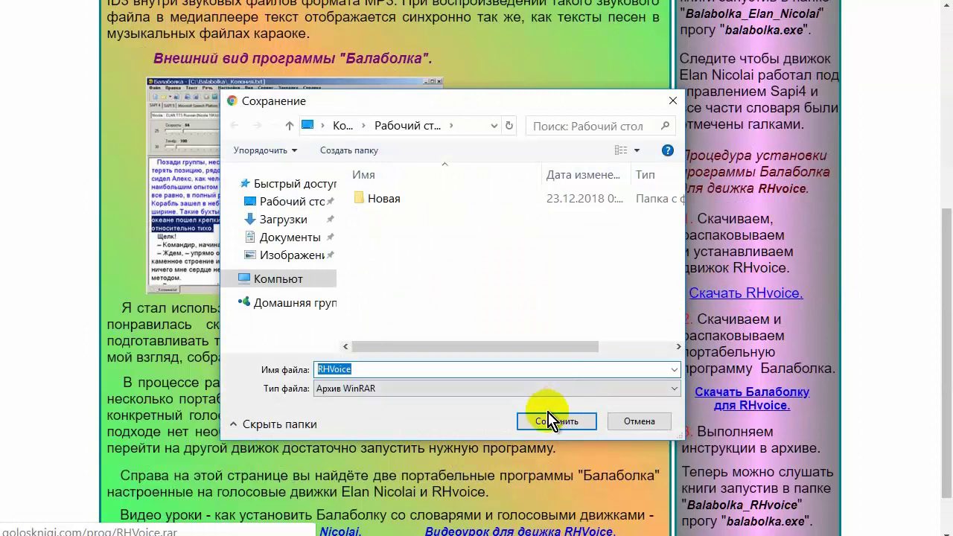
left_click(551, 422)
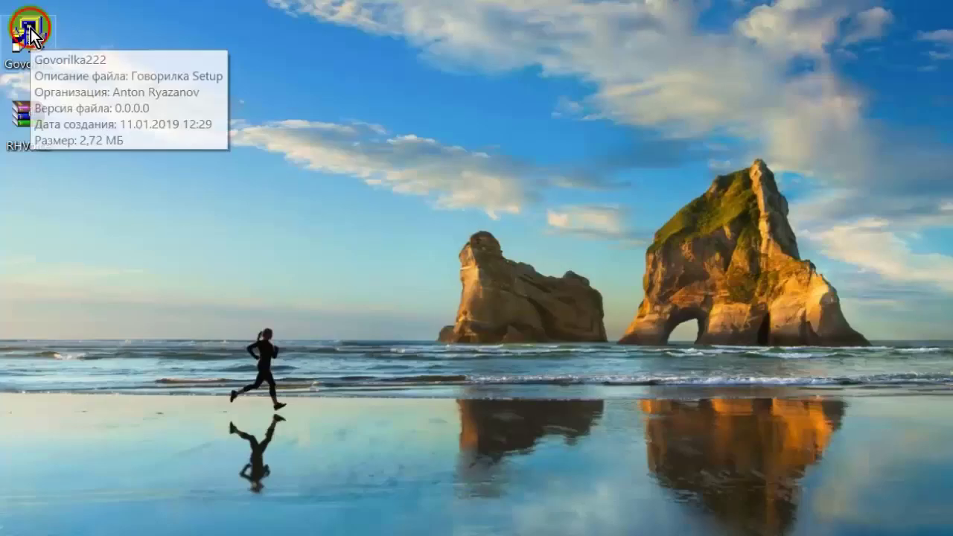
Run the Govorilka222 installer from the desktop and accept its licence agreement
double_click(30, 34)
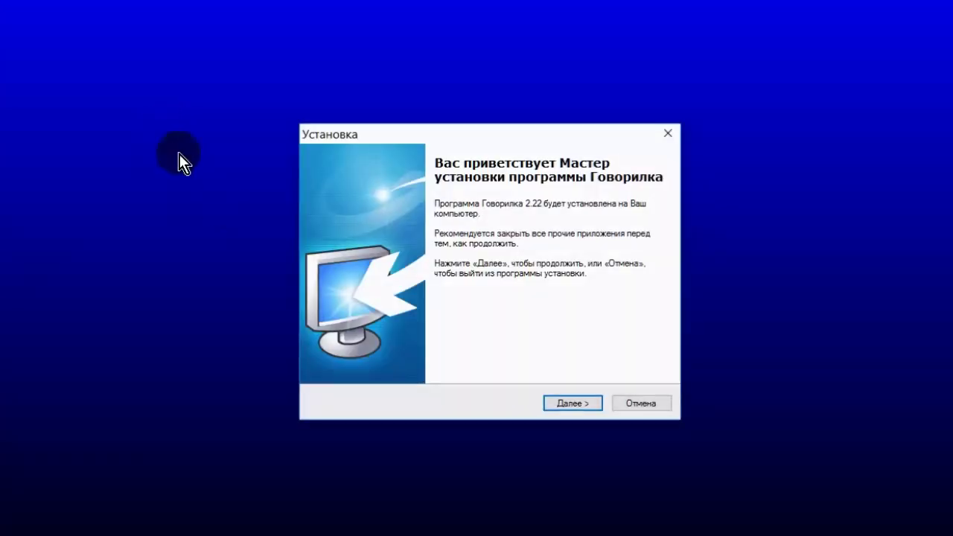
left_click(589, 406)
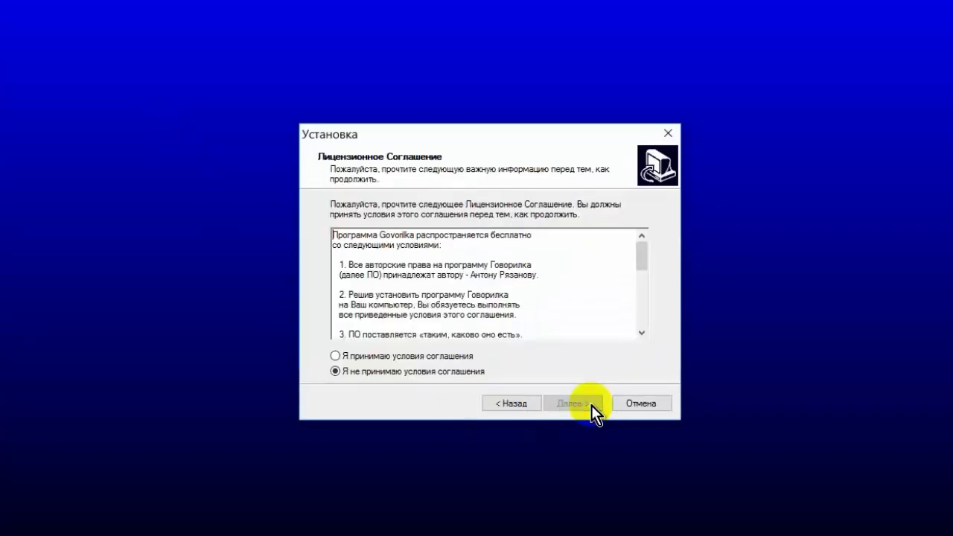
left_click(344, 359)
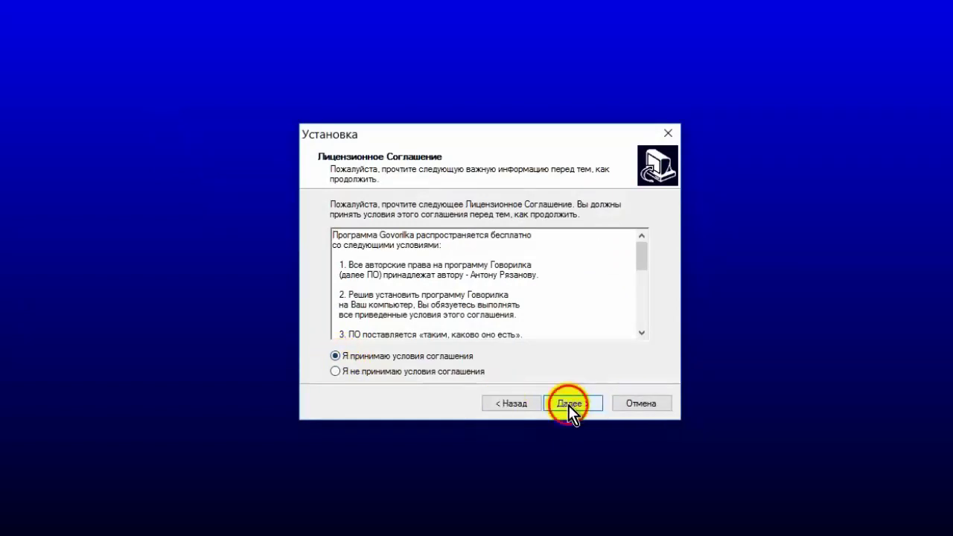
left_click(568, 405)
left_click(568, 405)
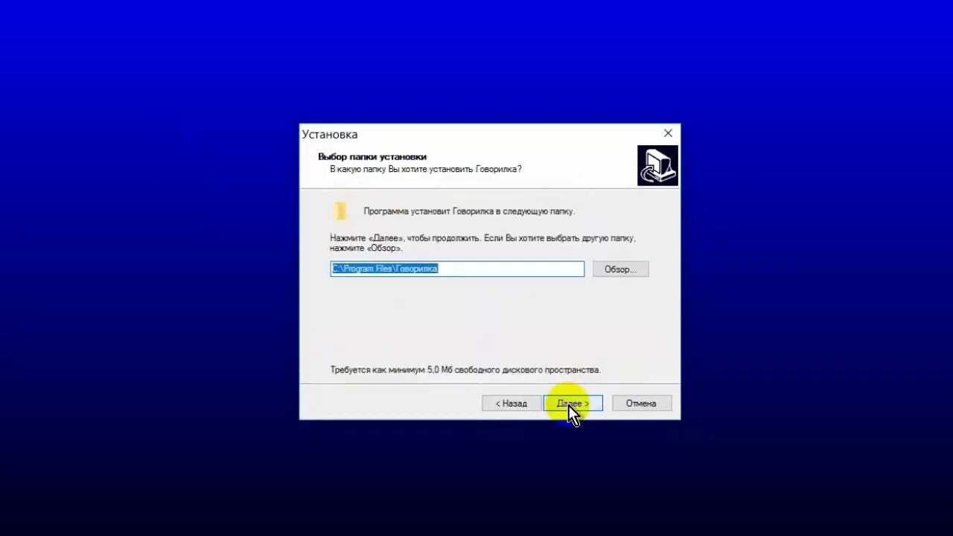
Install Говорилка into C:\Program Files\Говорилка with Microsoft SpeechAPI 4 and a desktop shortcut for all users, finishing with the program launched
left_click(568, 405)
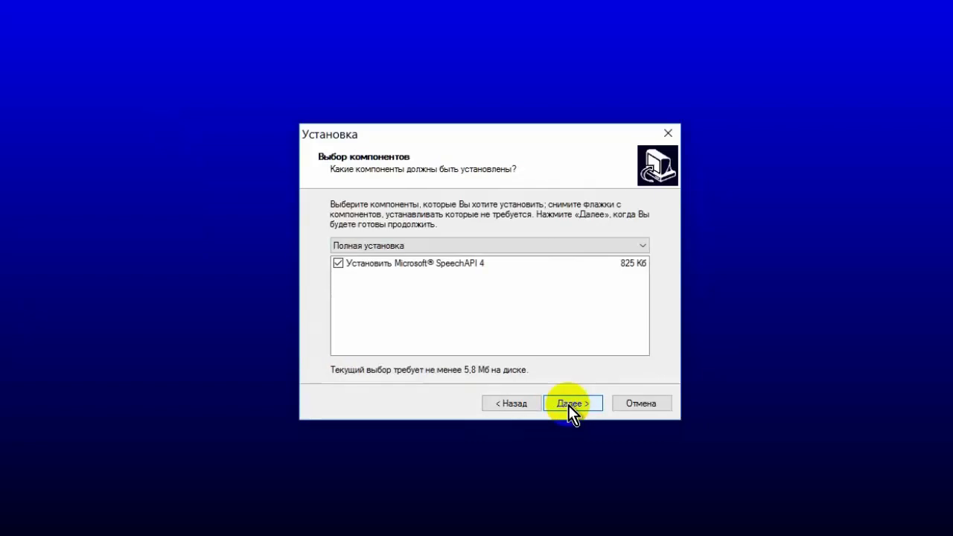
left_click(568, 405)
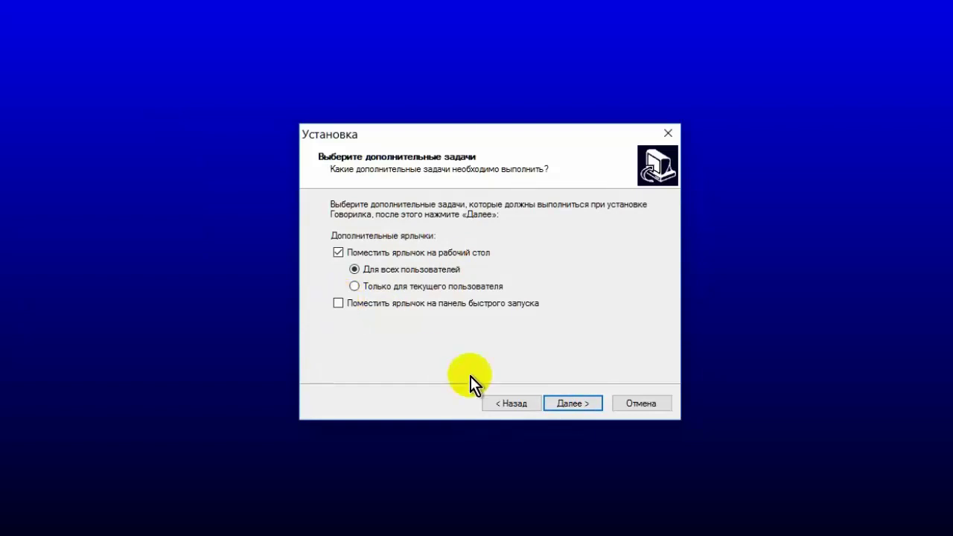
left_click(571, 404)
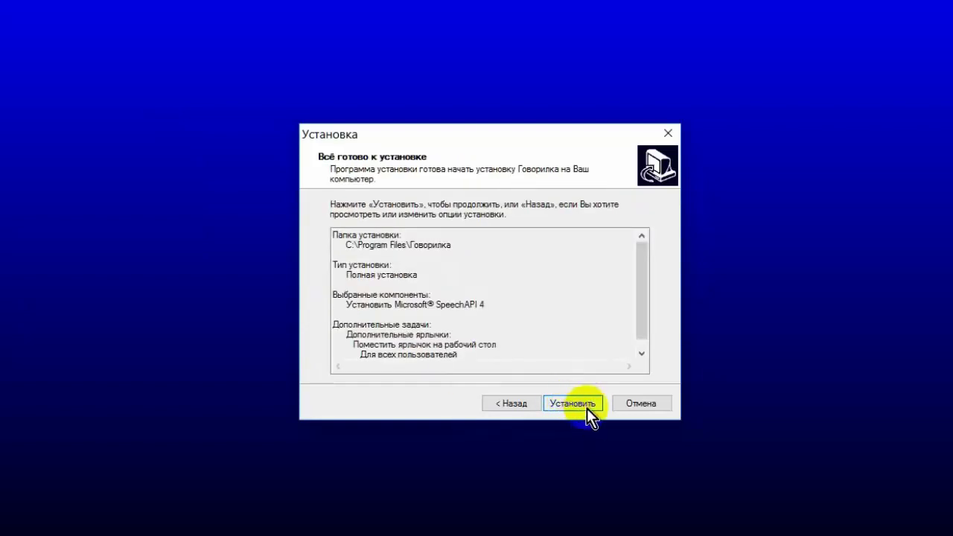
left_click(589, 404)
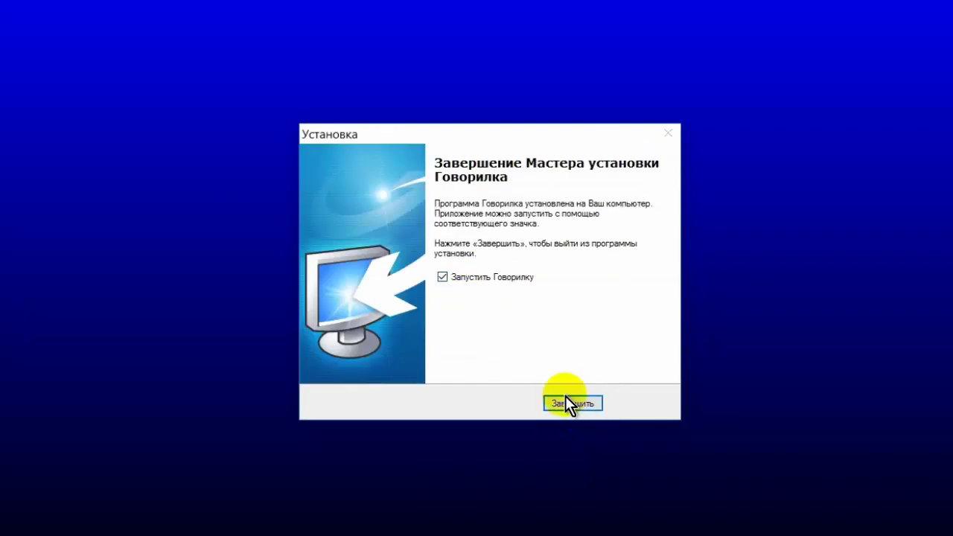
left_click(569, 402)
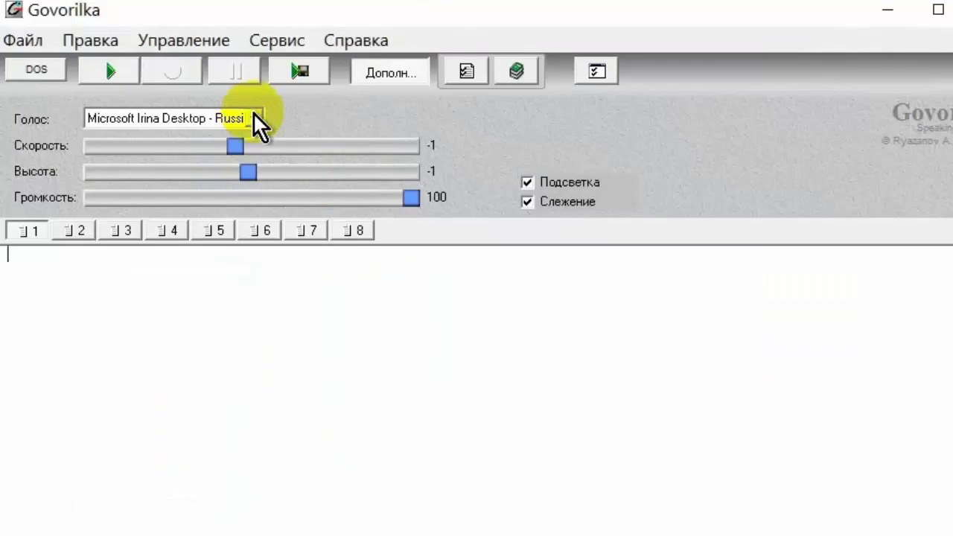
Paste the copied text "Программа для чтения текста голосом" into page 1 and have the Microsoft Irina Desktop voice read it aloud
left_click(250, 118)
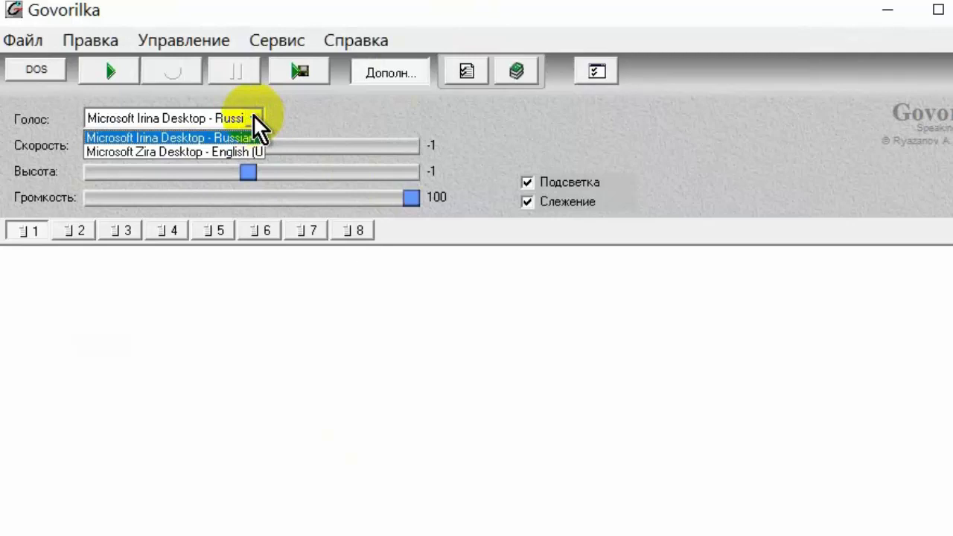
left_click(254, 118)
left_click(47, 263)
right_click(51, 263)
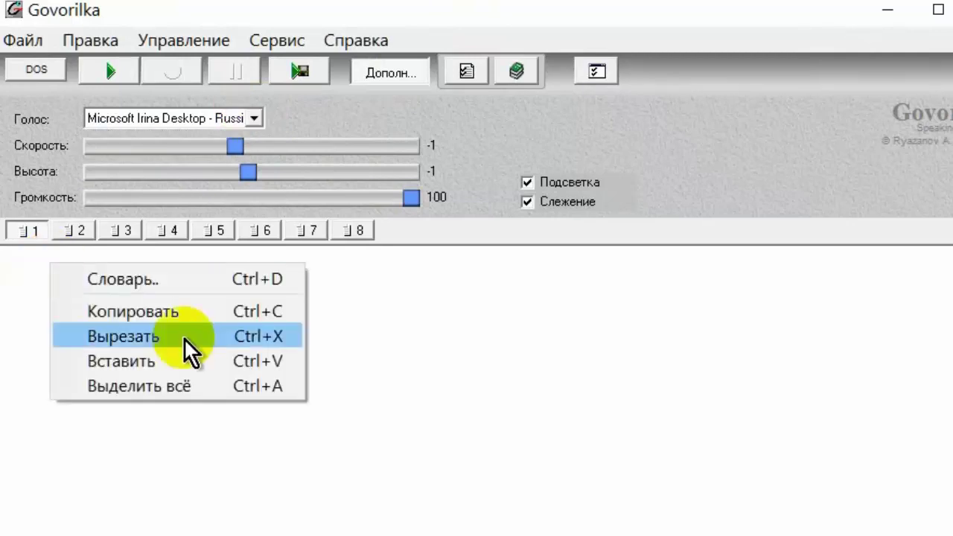
left_click(128, 360)
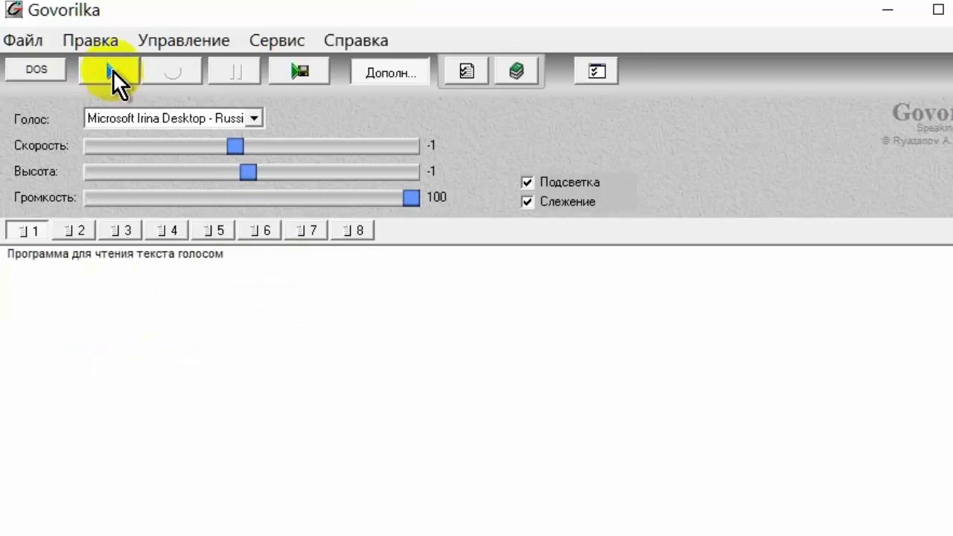
left_click(106, 71)
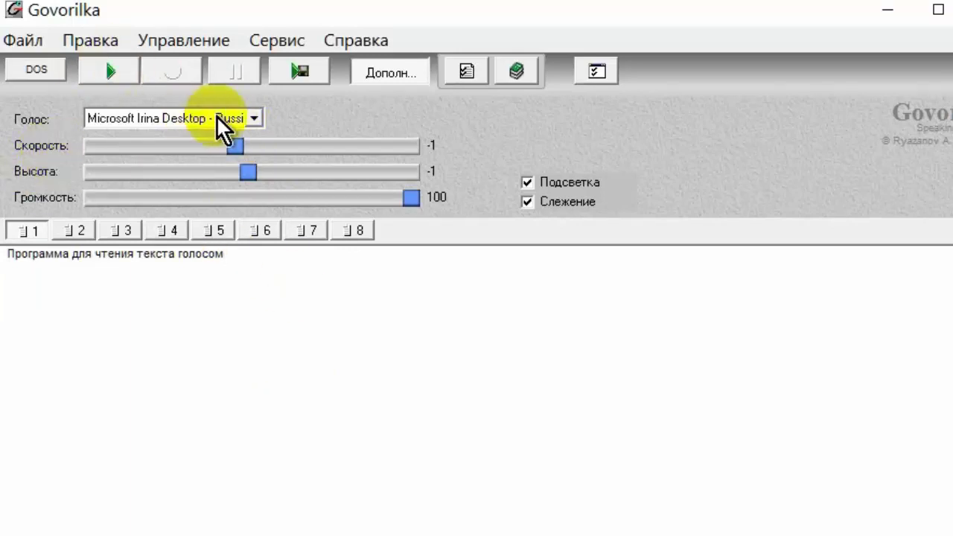
left_click(104, 73)
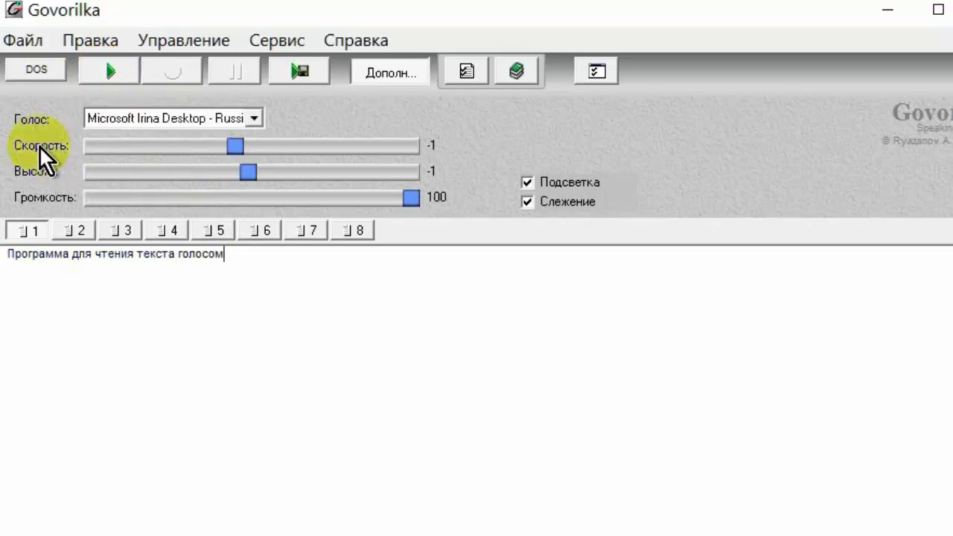
Set the voice speed to 0 and the pitch to -6, playing the text aloud to test each change
left_click_drag(234, 144, 246, 144)
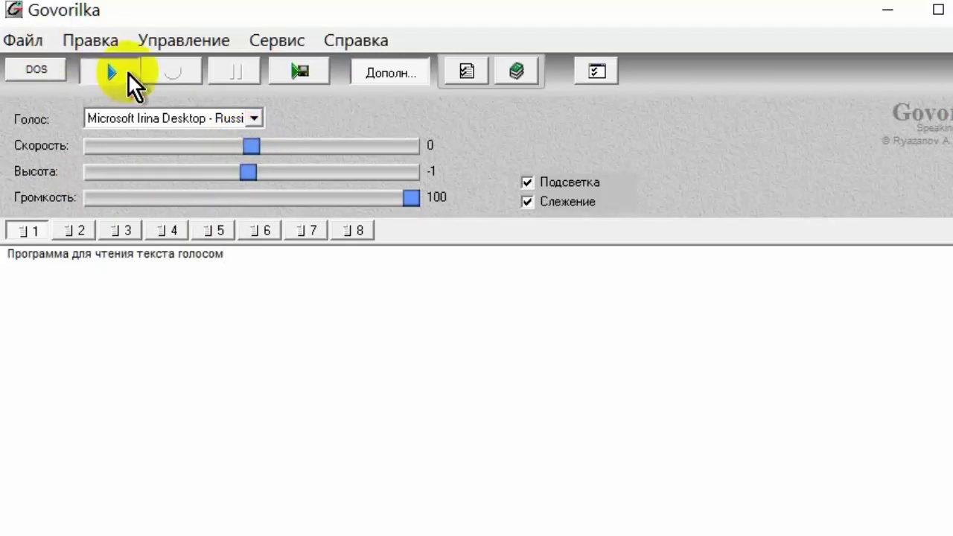
left_click(128, 73)
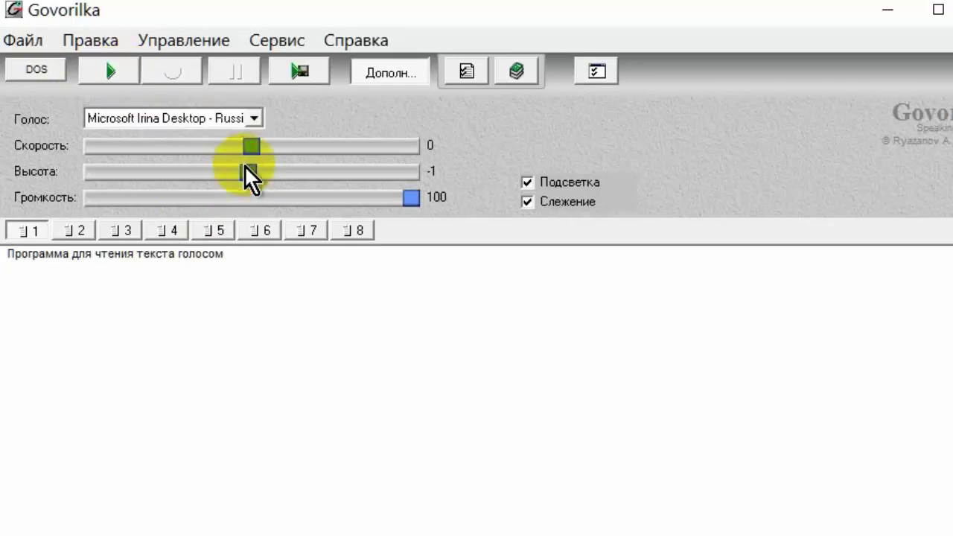
left_click_drag(244, 165, 234, 170)
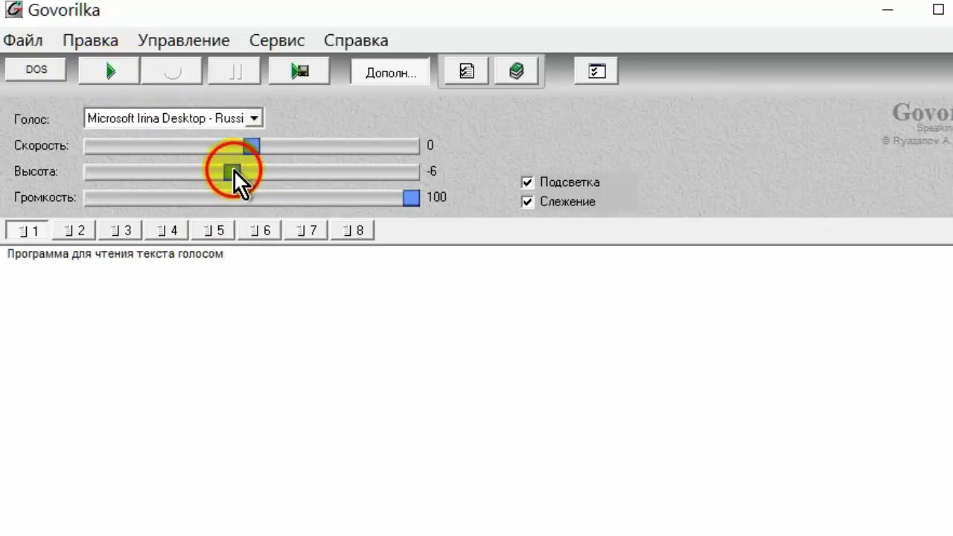
left_click(115, 72)
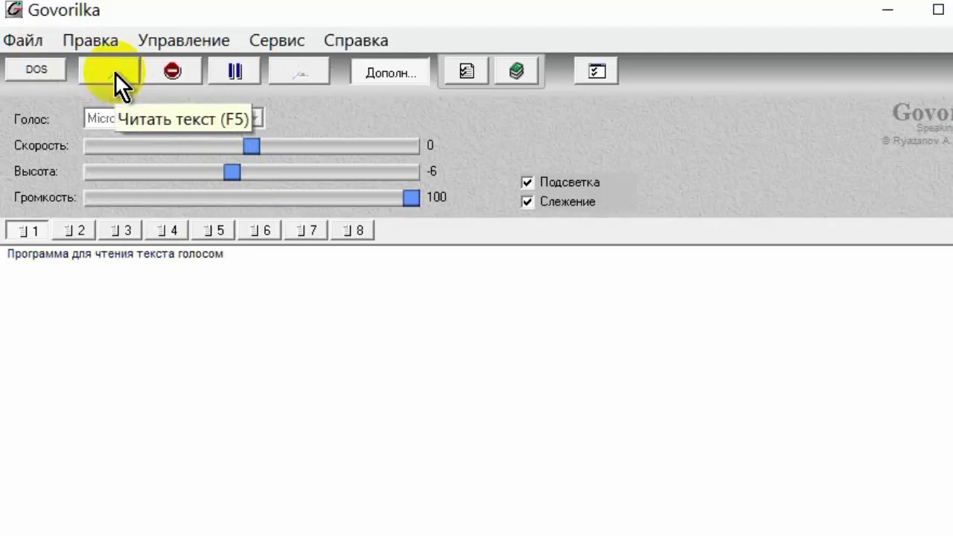
Examine the program settings for paths, hotkeys, external programs, Windows integration and additional options, leaving them without changes
left_click(24, 39)
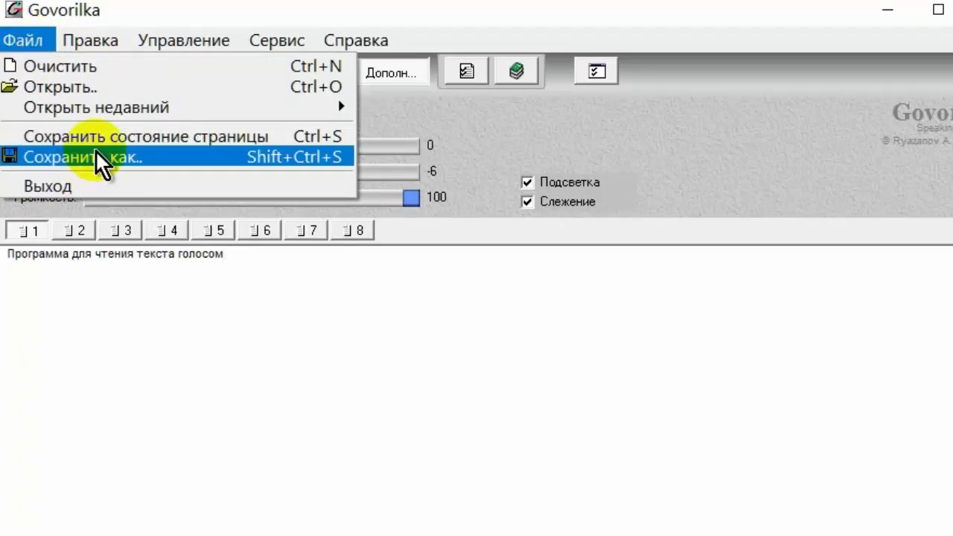
mouse_move(100, 36)
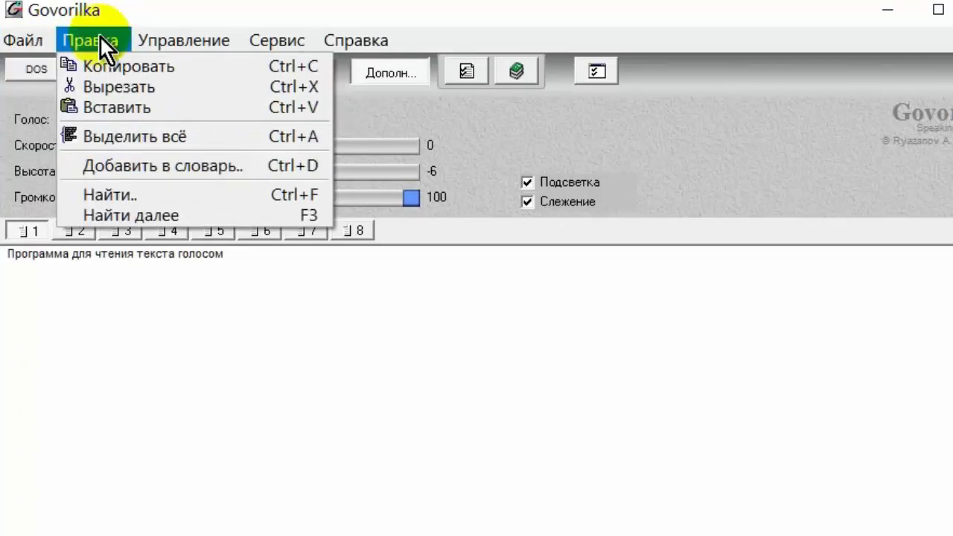
mouse_move(169, 38)
mouse_move(270, 34)
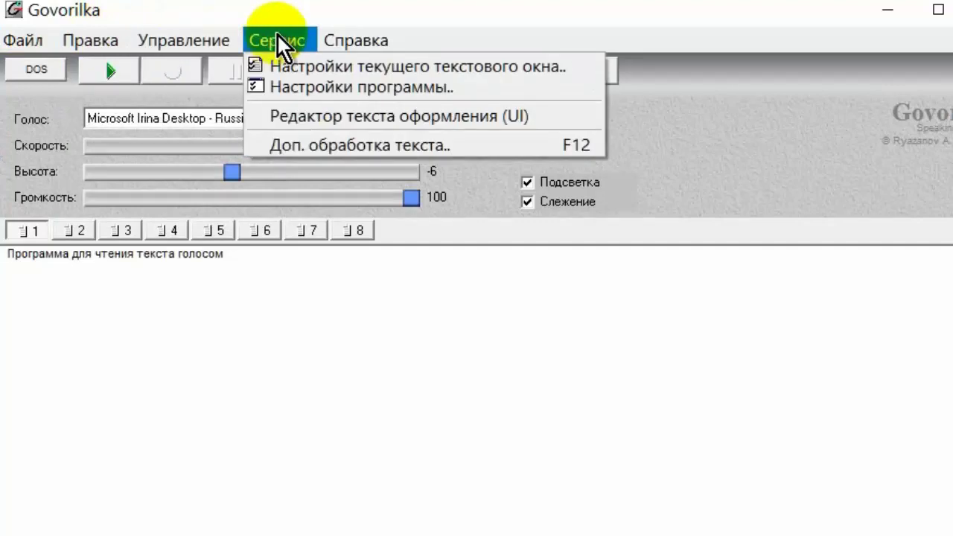
left_click(349, 87)
left_click(366, 215)
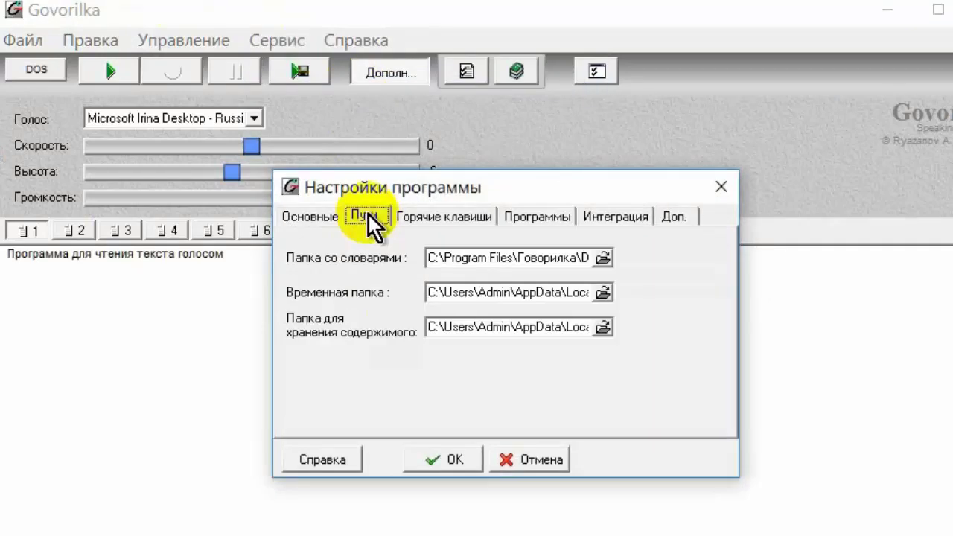
left_click(450, 215)
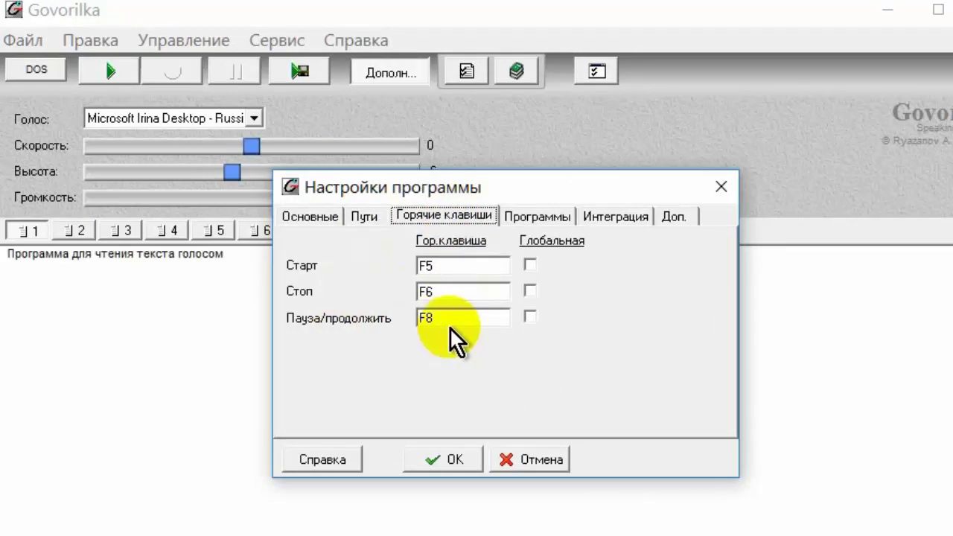
left_click(546, 214)
left_click(612, 214)
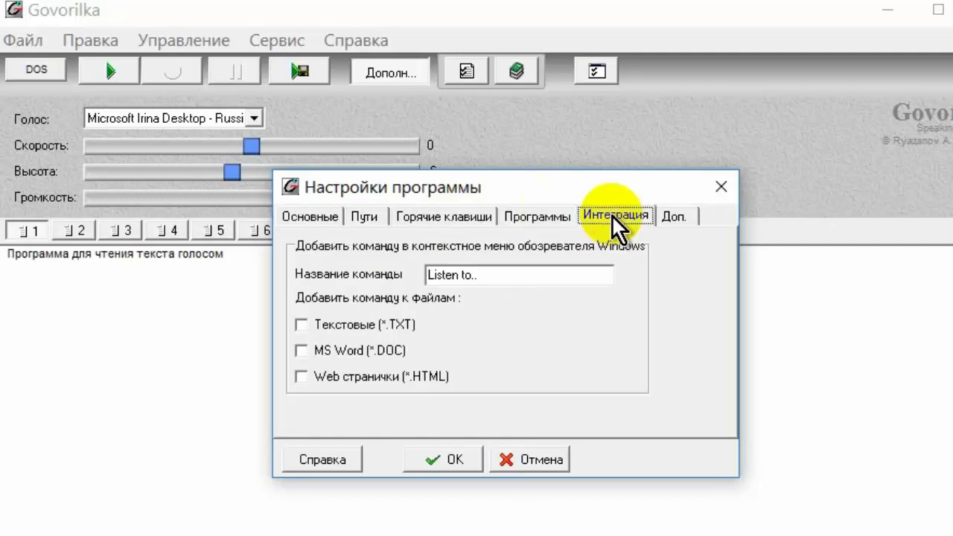
left_click(673, 216)
key("Escape")
left_click(31, 40)
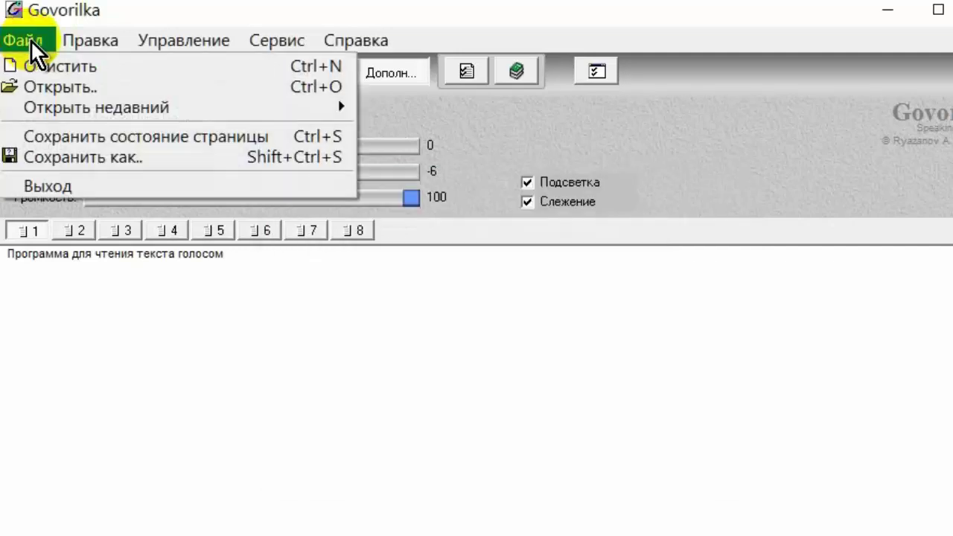
left_click(76, 156)
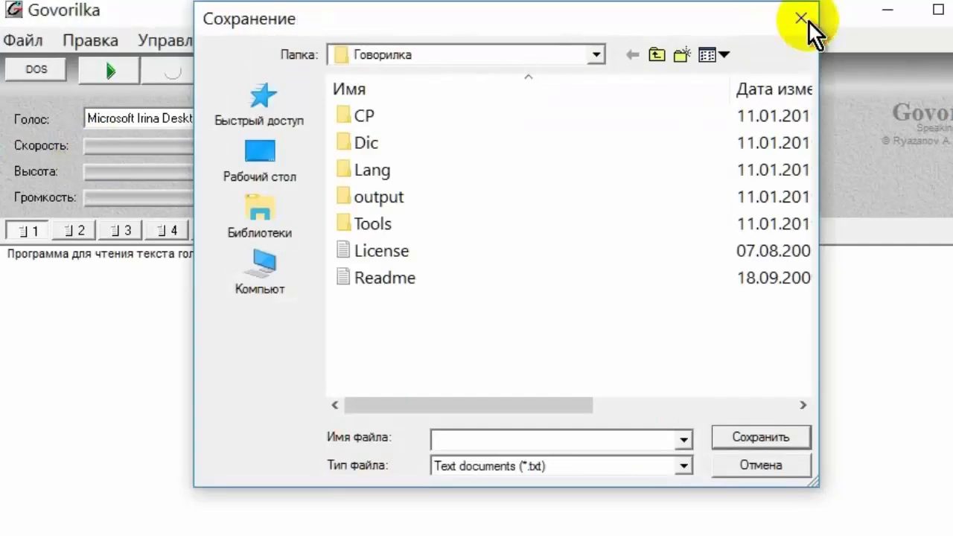
left_click(803, 16)
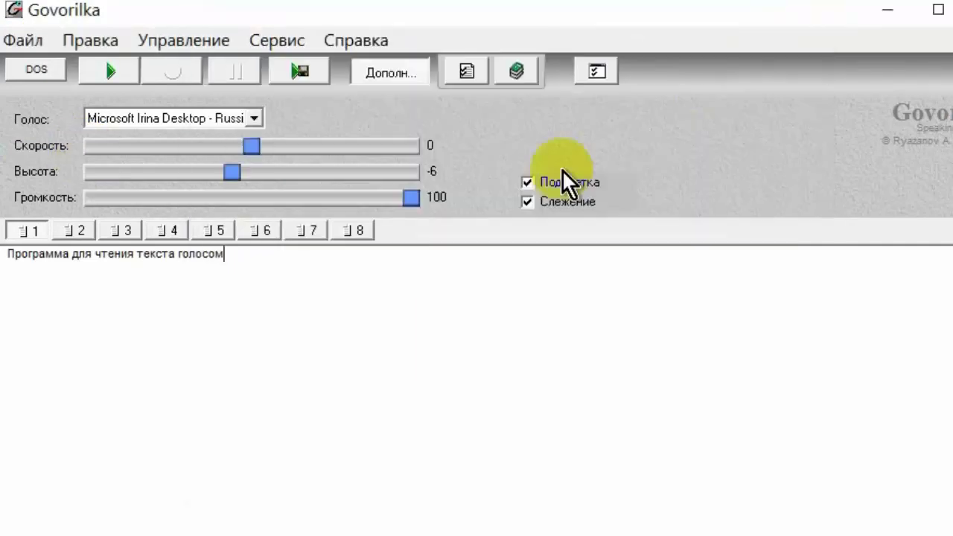
Record the page text to an MP3 file named 11 on the desktop, play the recorded file and close the player
left_click(299, 69)
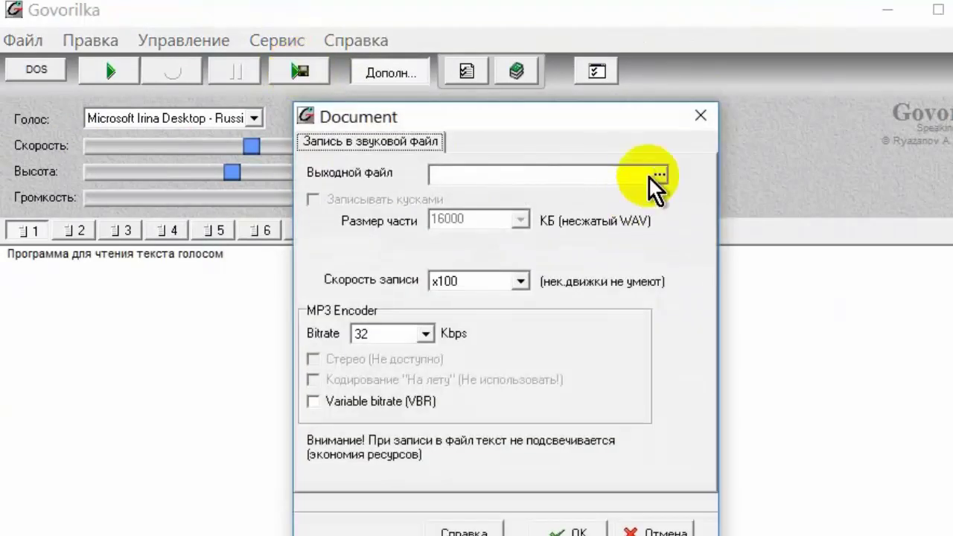
left_click(663, 175)
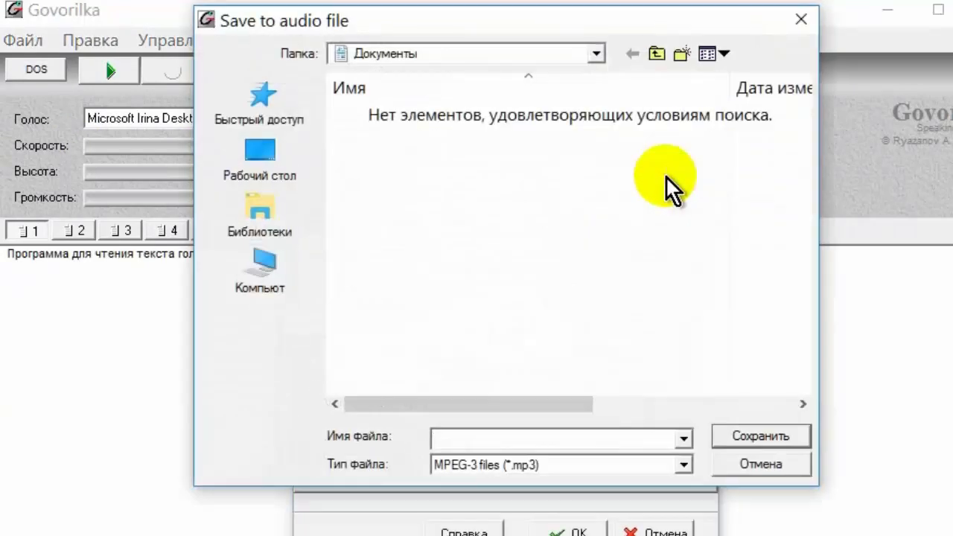
left_click(271, 158)
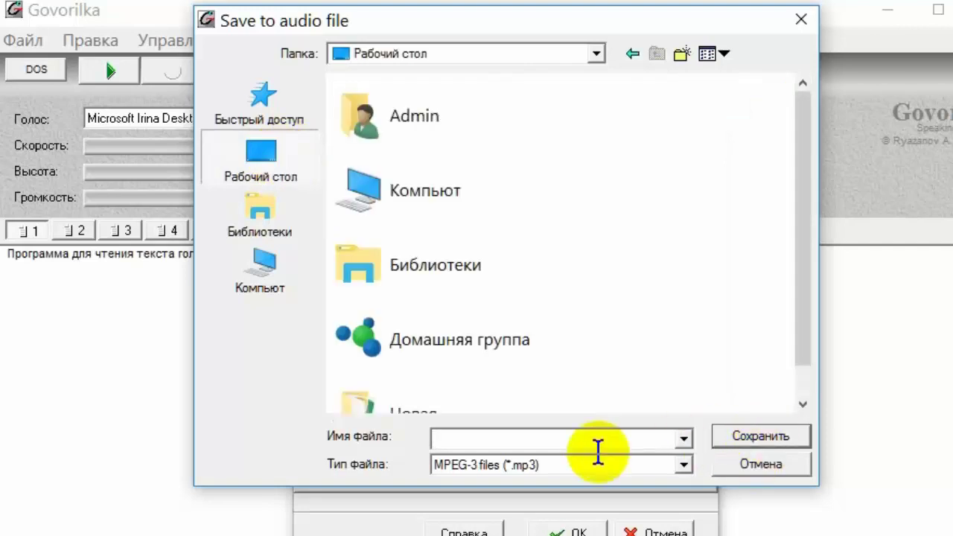
left_click(481, 440)
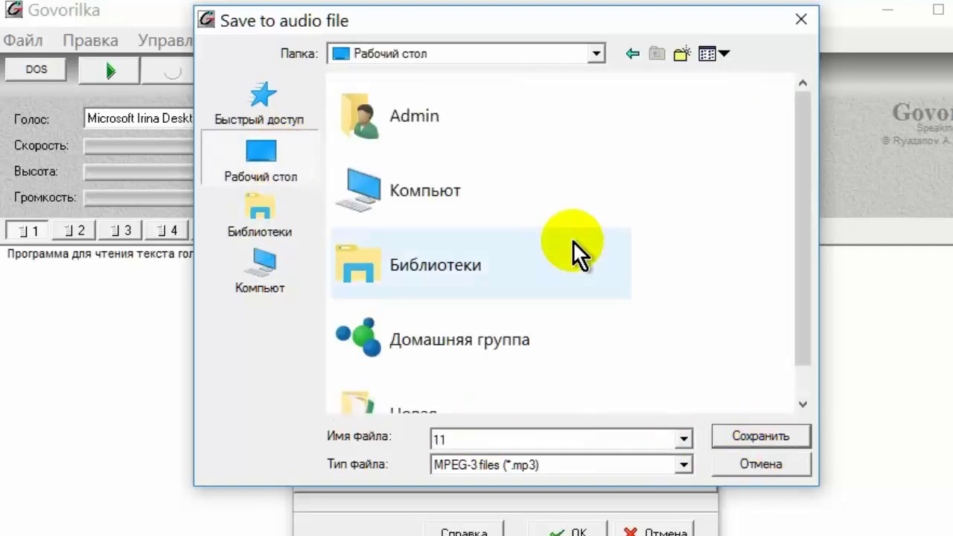
left_click(758, 433)
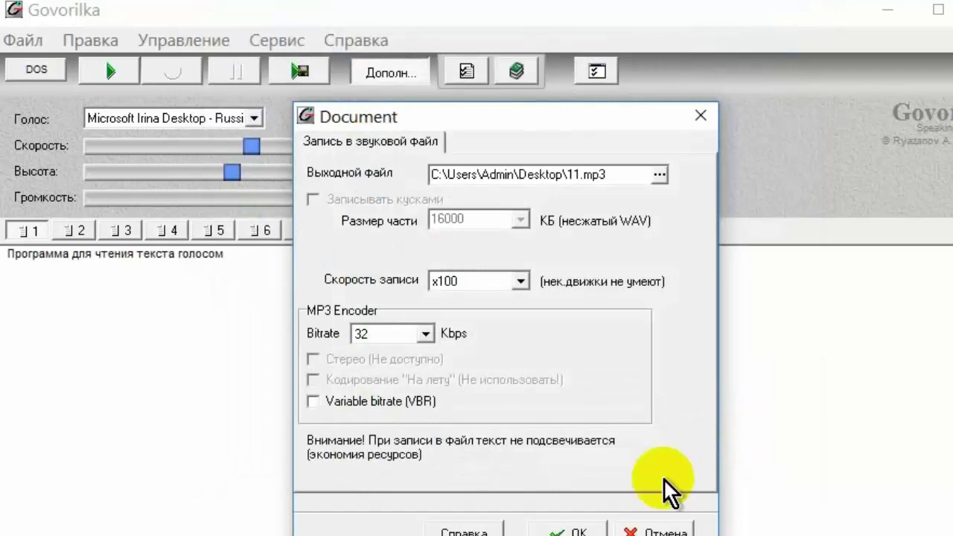
left_click(577, 530)
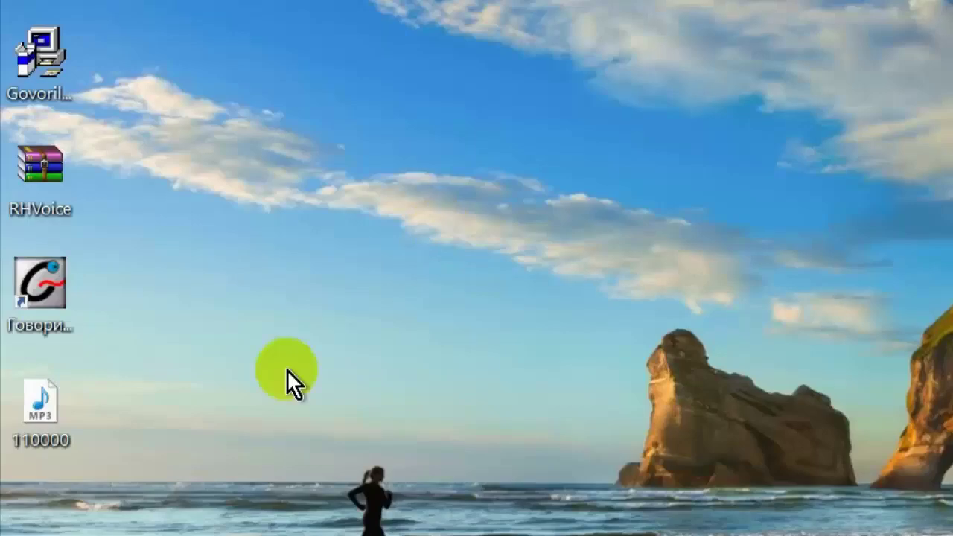
double_click(49, 395)
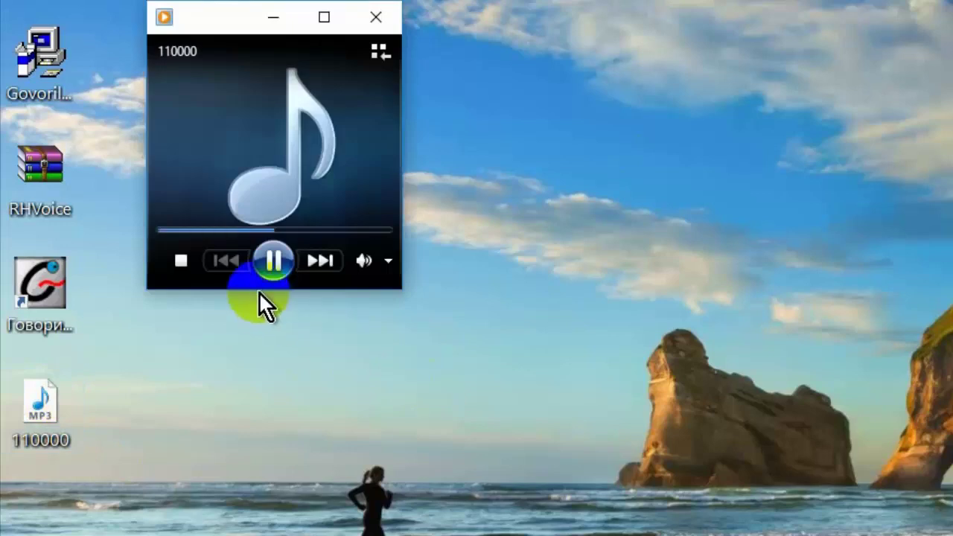
left_click(378, 17)
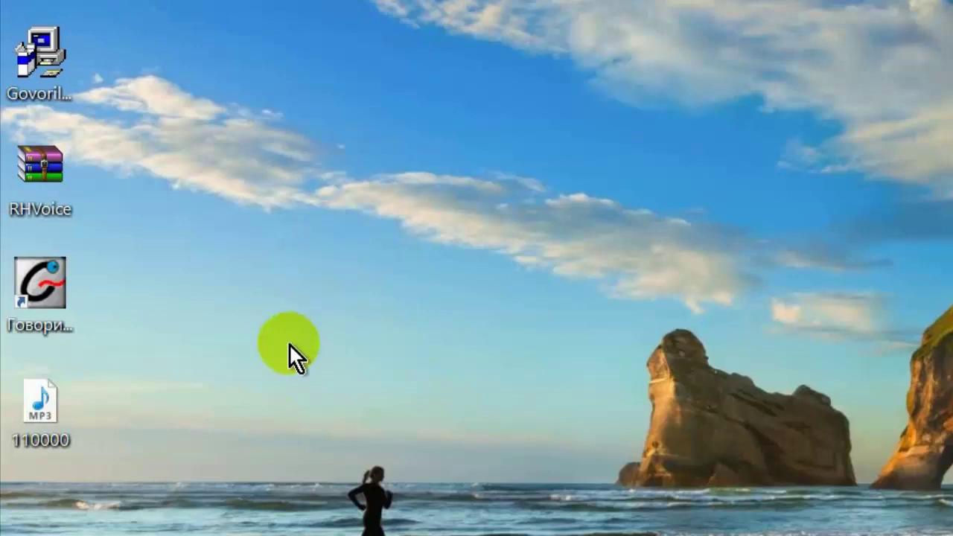
Extract the RHVoice folder from the RHVoice.rar archive to the desktop
mouse_move(39, 162)
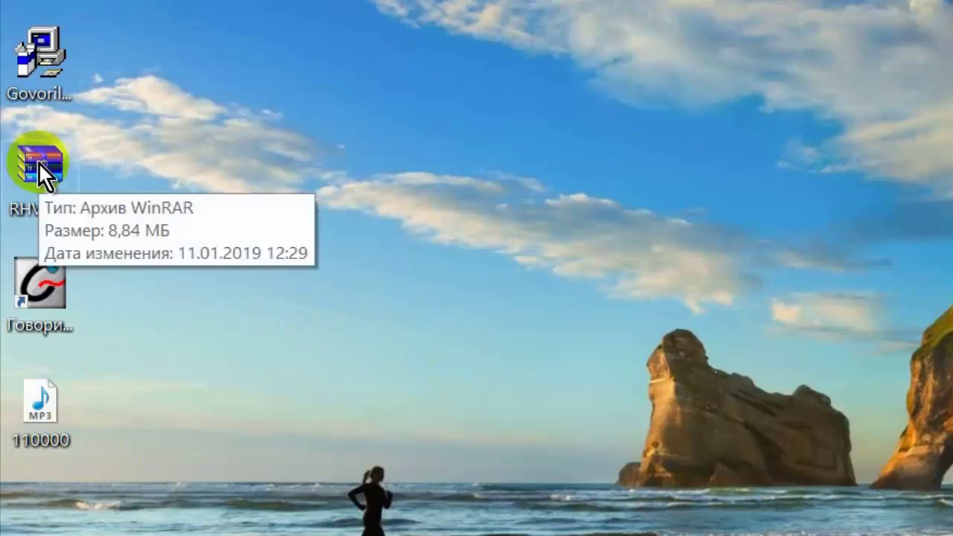
right_click(47, 155)
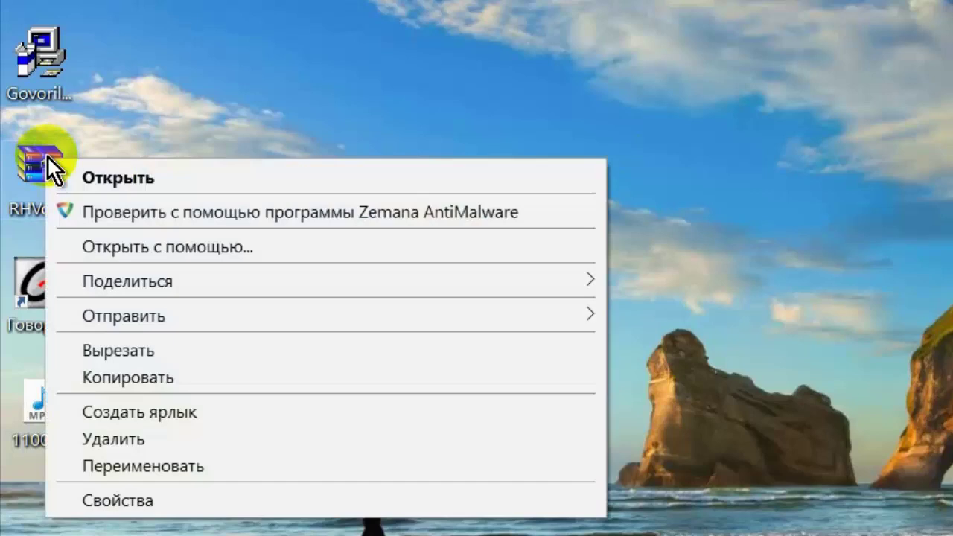
left_click(109, 168)
right_click(206, 291)
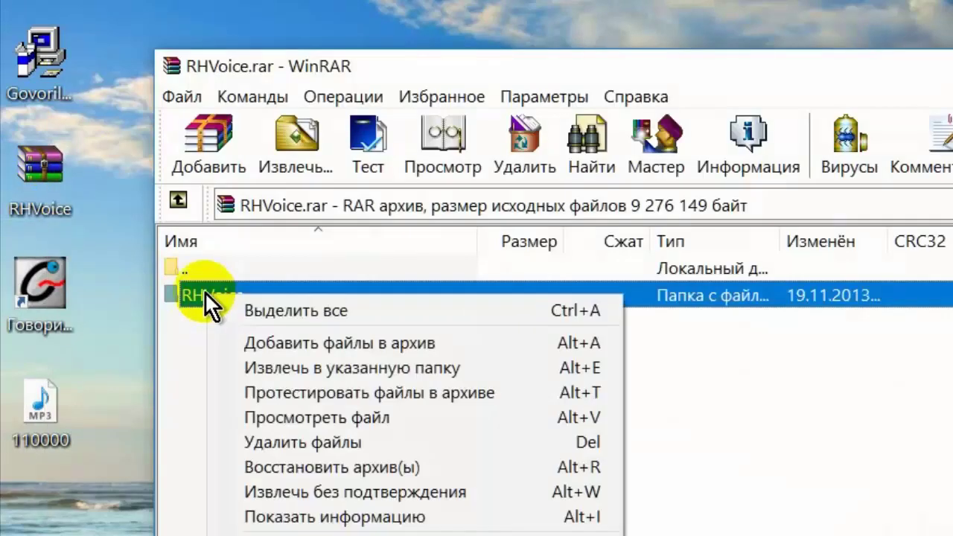
left_click(377, 370)
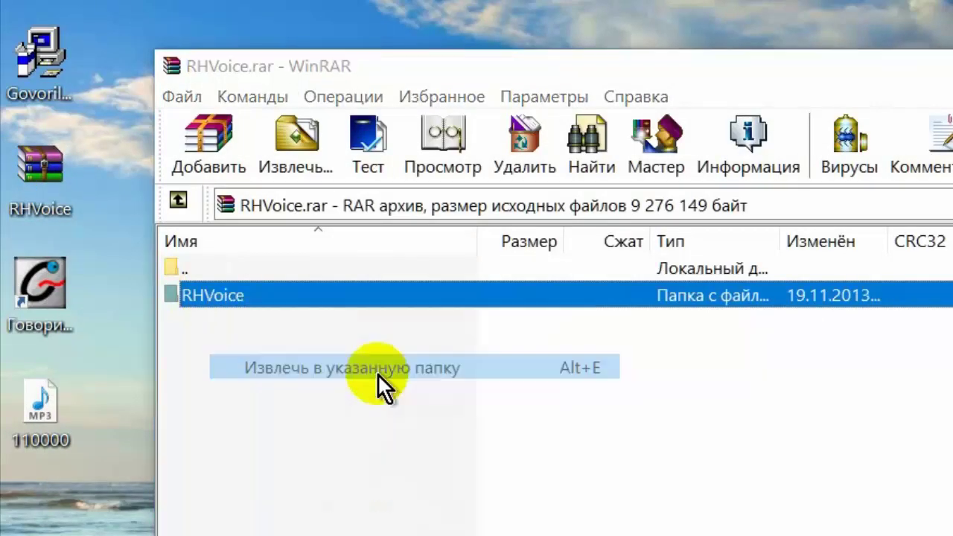
left_click(737, 266)
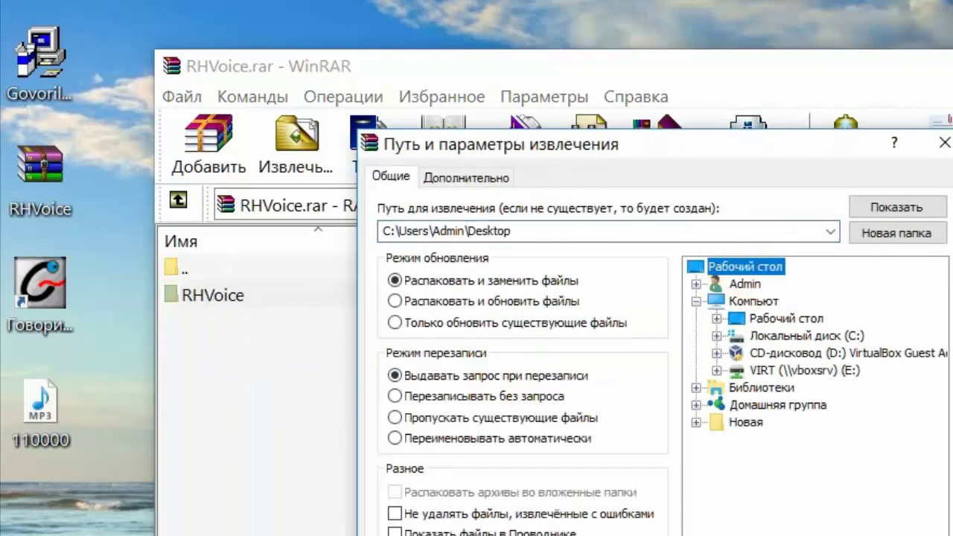
key("Return")
key("Escape")
Read the УСТАНОВКА notes in the extracted RHVoice folder and install the voice engine with RHVoice-v0.4-a2-setup
double_click(32, 462)
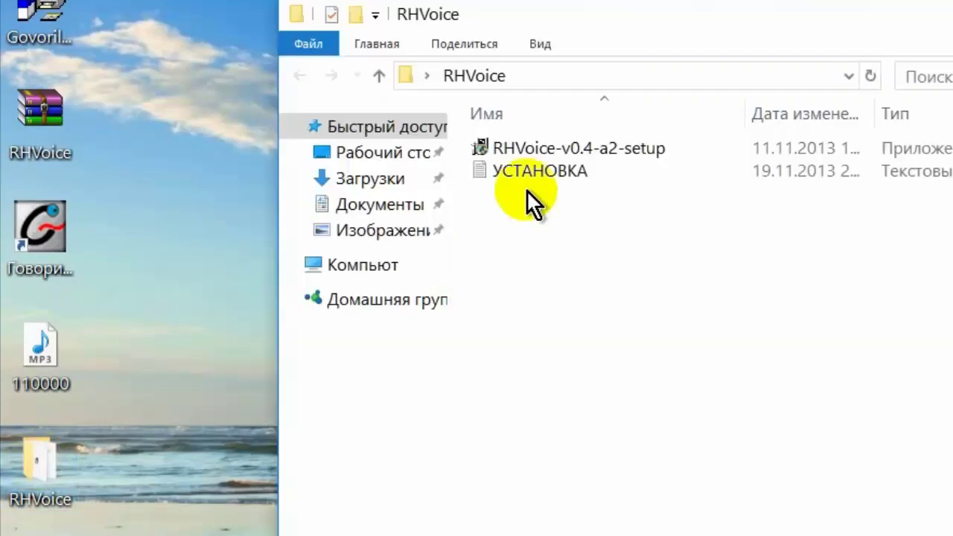
double_click(535, 171)
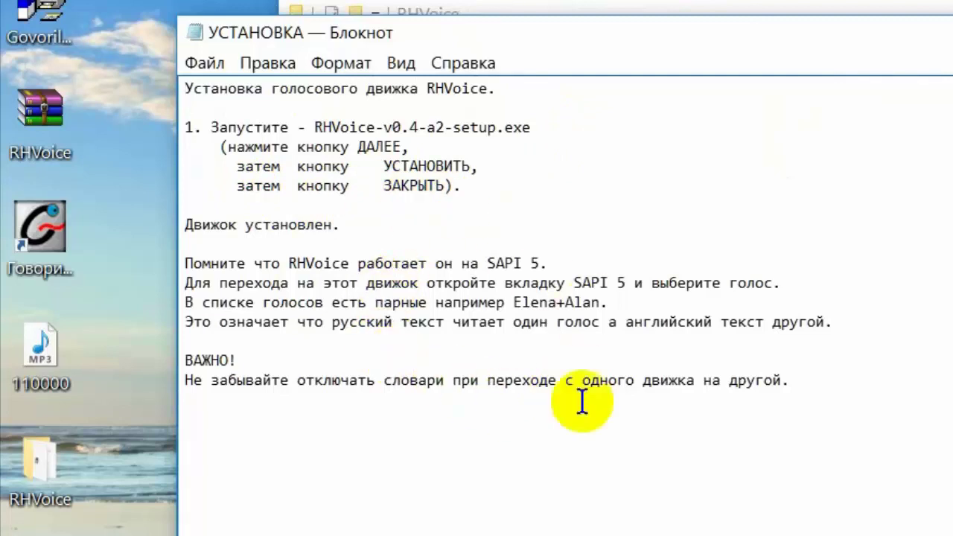
key("alt+F4")
left_click(543, 149)
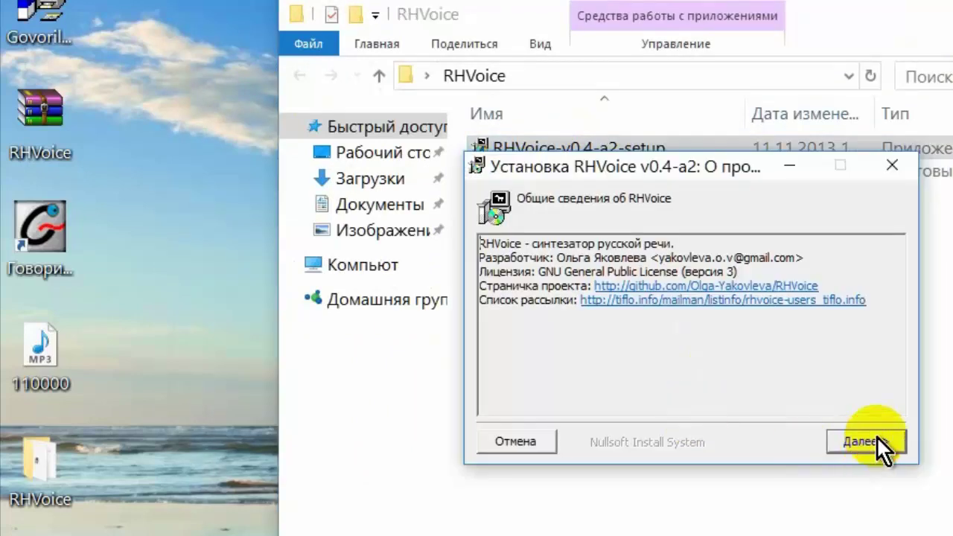
left_click(876, 439)
left_click(877, 439)
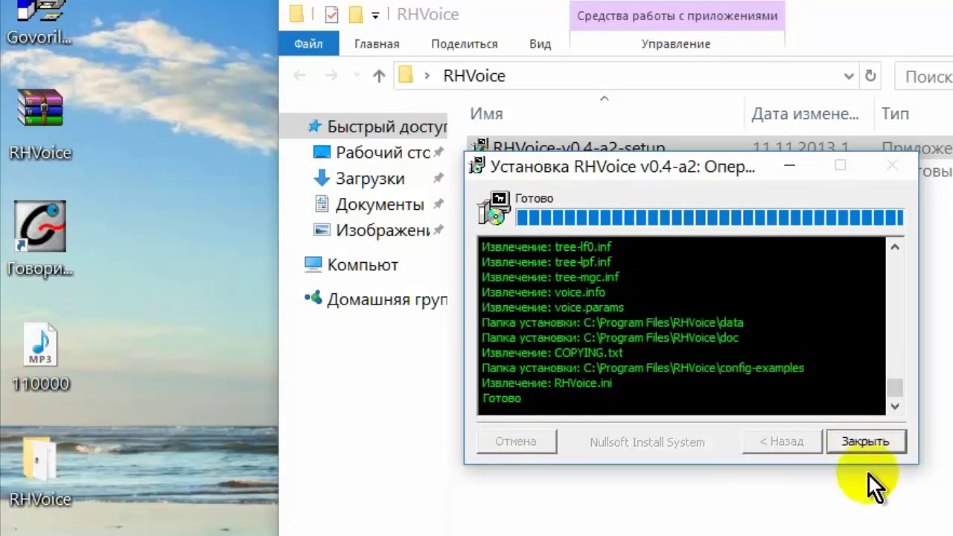
left_click(890, 441)
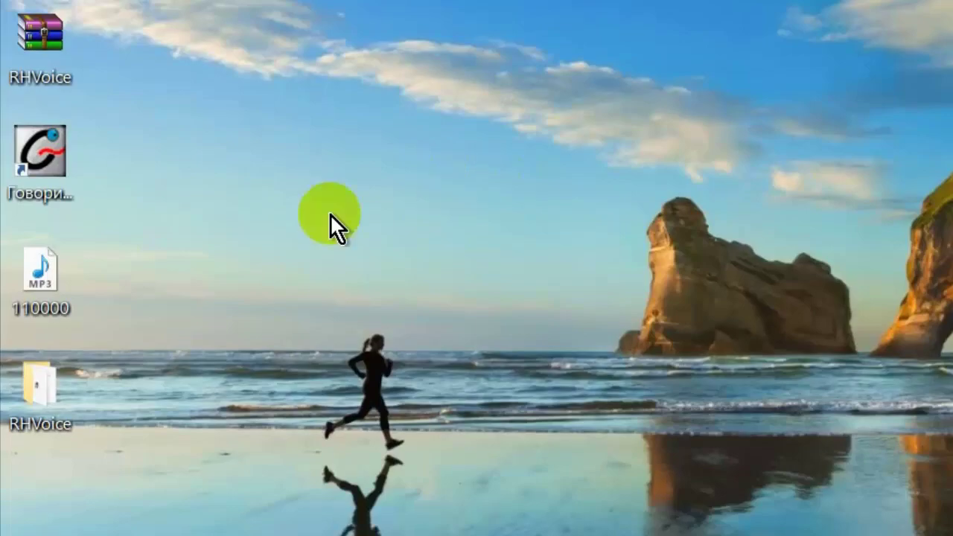
Launch Говорилка, select the Elena voice, enter "Программа для чтения текста голосом" on page 1 and have it read aloud
double_click(36, 151)
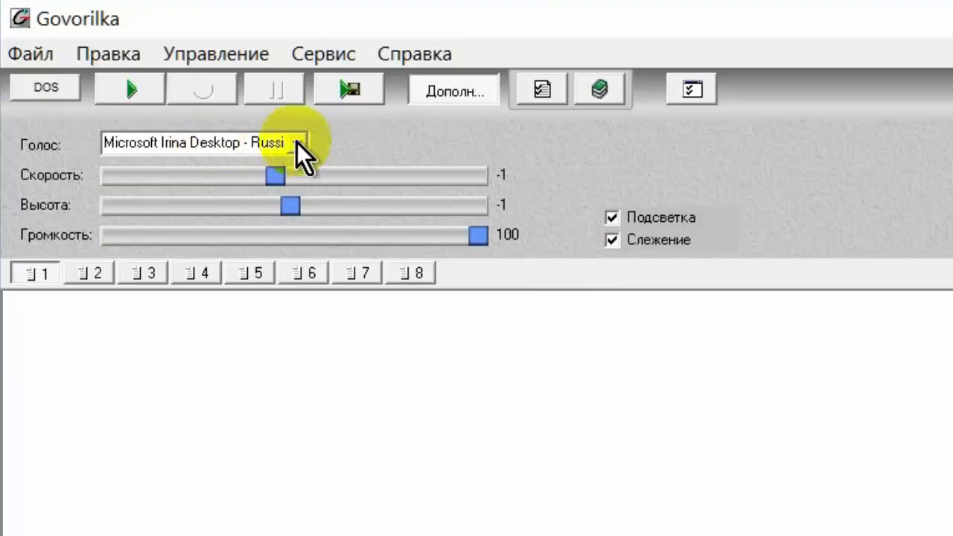
left_click(296, 142)
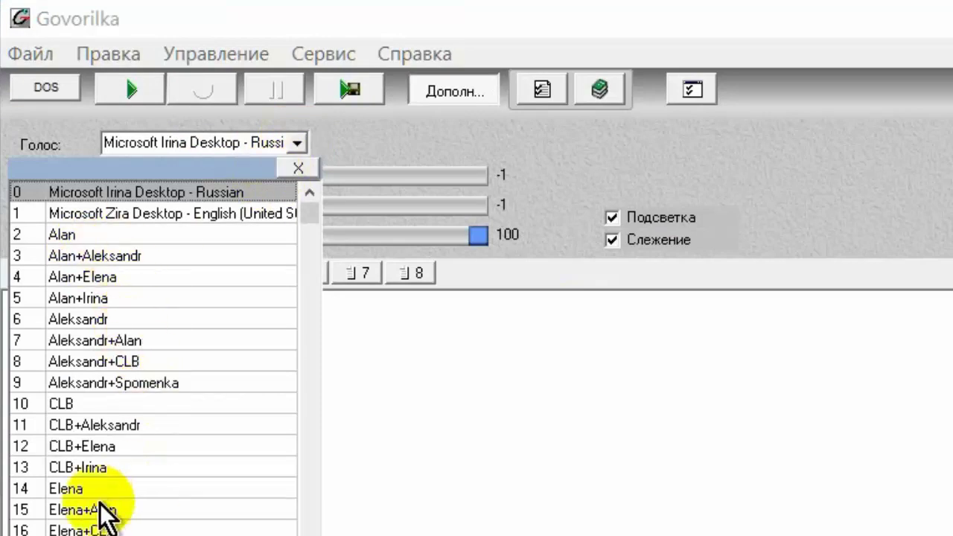
left_click(75, 490)
type("Программа для чтения текста голосом")
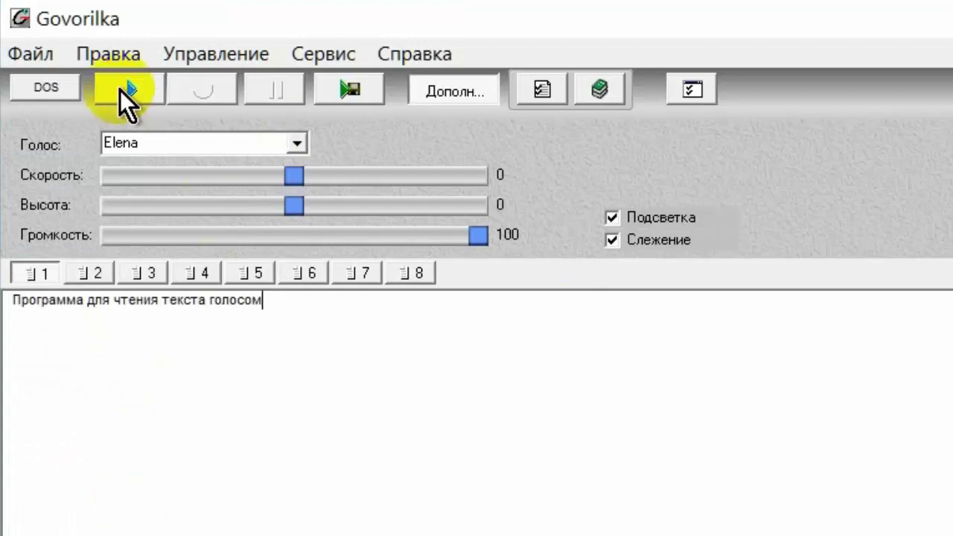
left_click(122, 87)
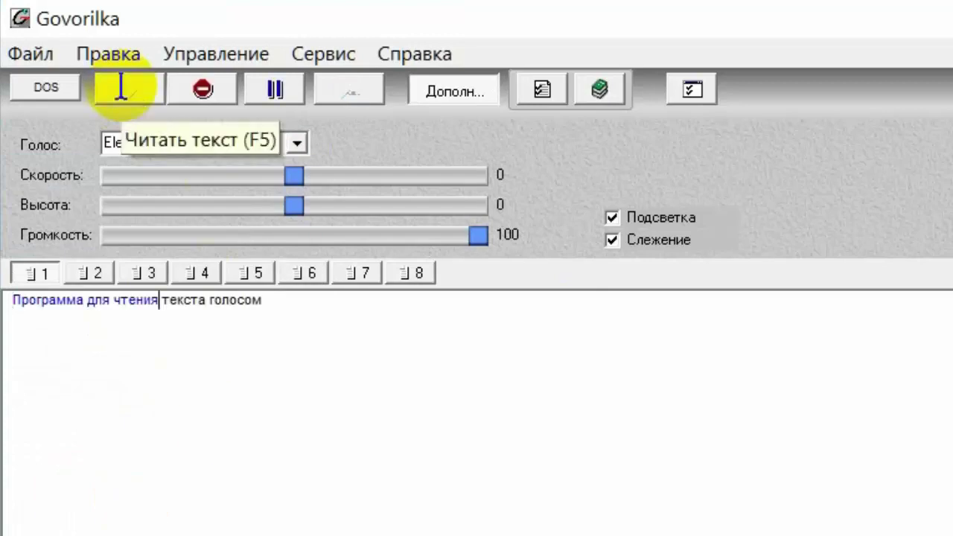
Switch the voice to Aleksandr and have the text on page 1 read aloud
left_click(296, 142)
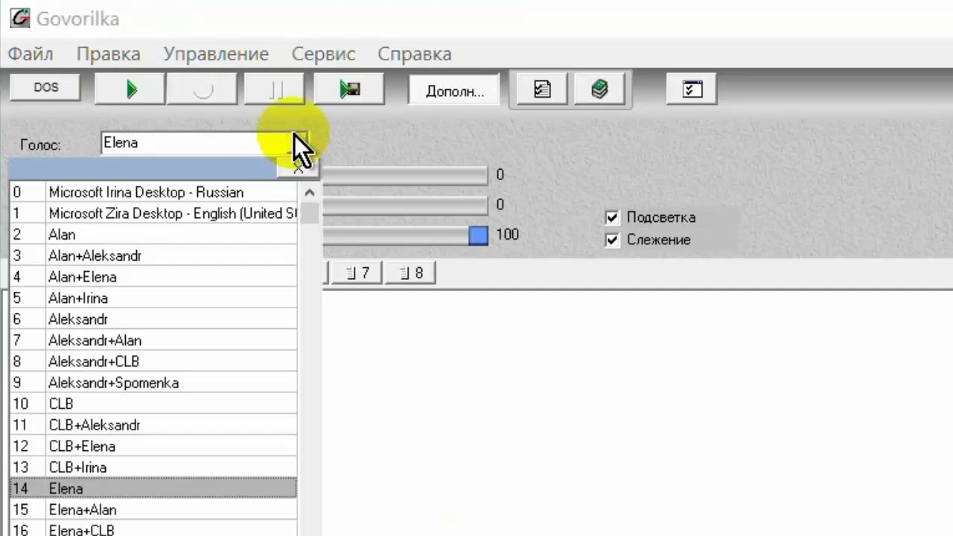
left_click(74, 320)
left_click(128, 92)
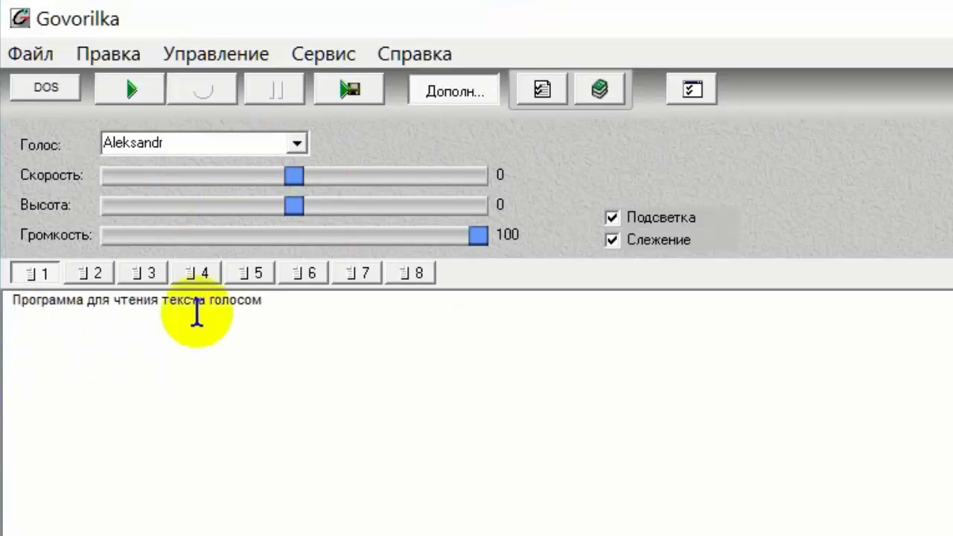
Clear all the text from page 1
left_click_drag(283, 296, 13, 300)
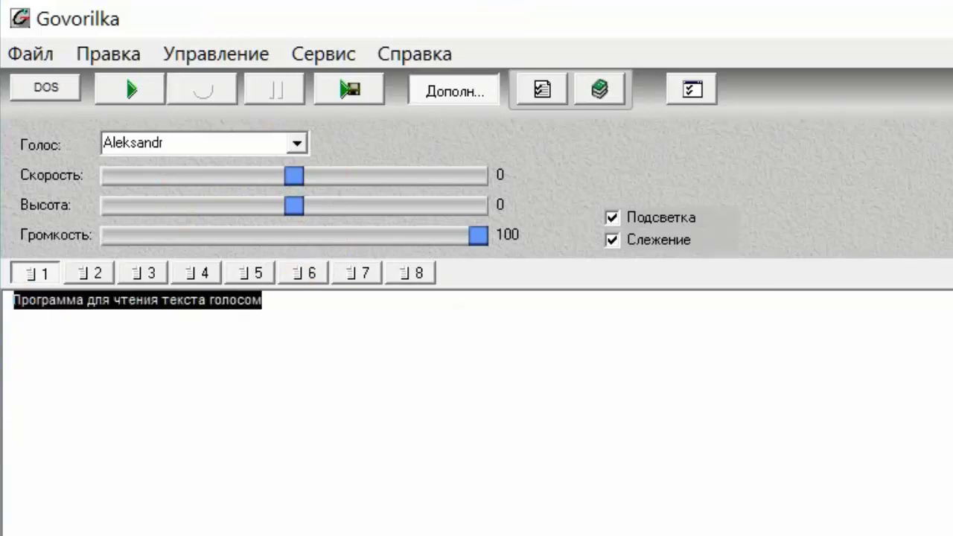
left_click(41, 52)
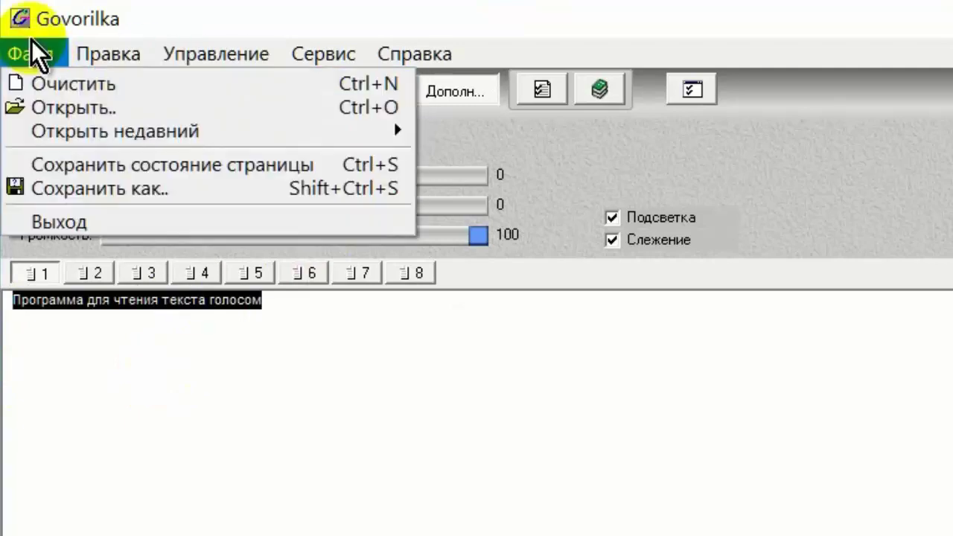
left_click(61, 78)
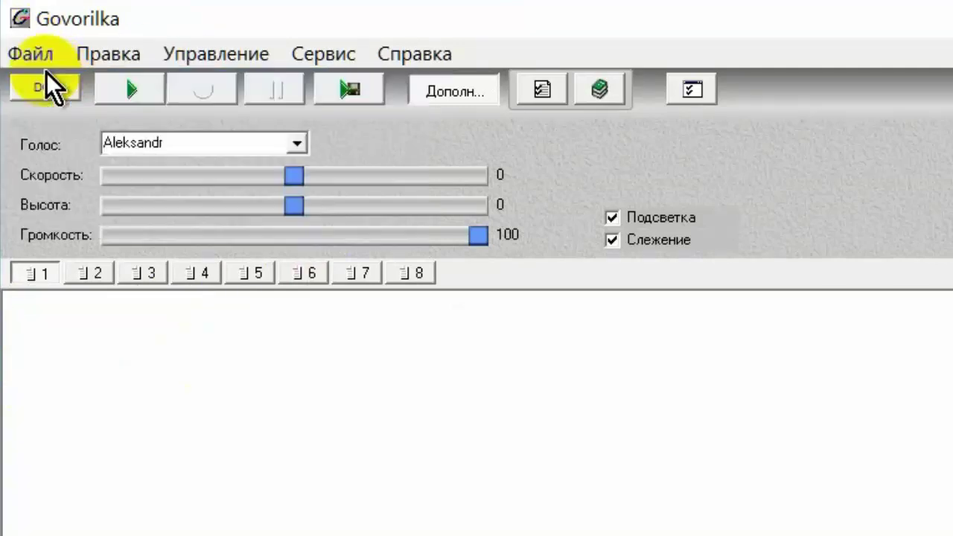
left_click(29, 48)
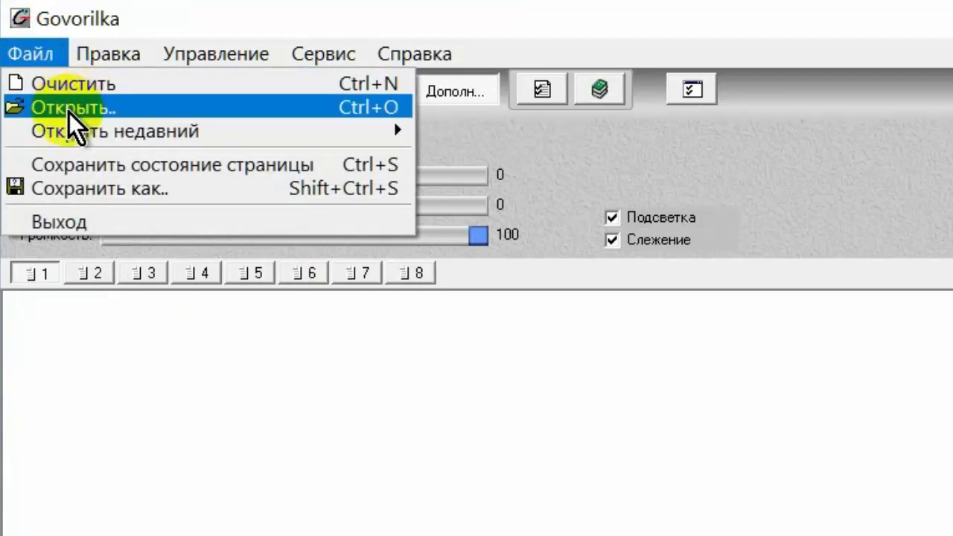
left_click(69, 110)
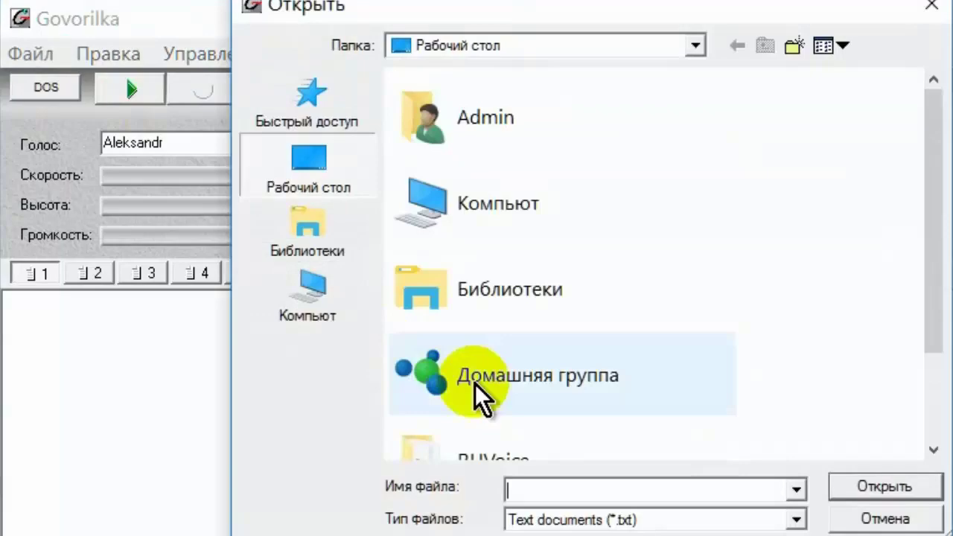
left_click(527, 288)
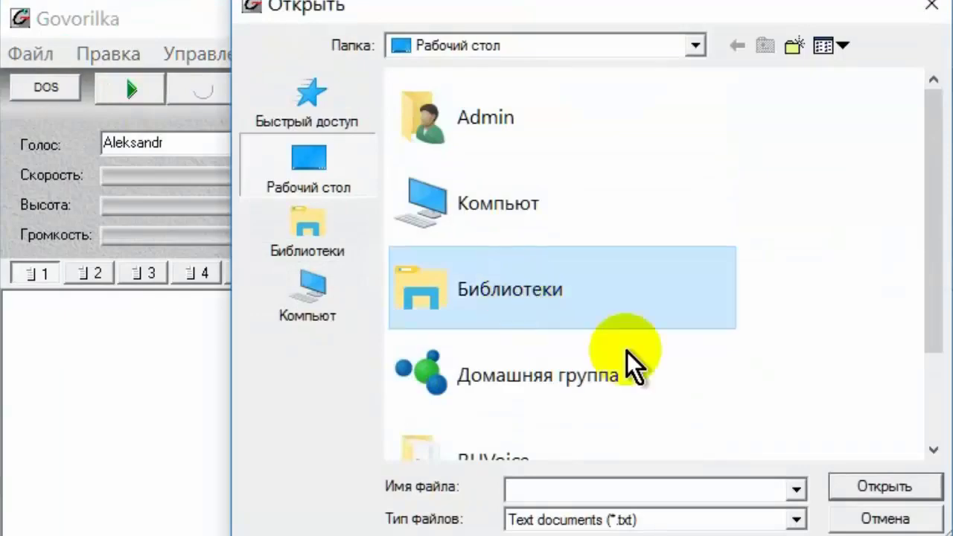
key("Escape")
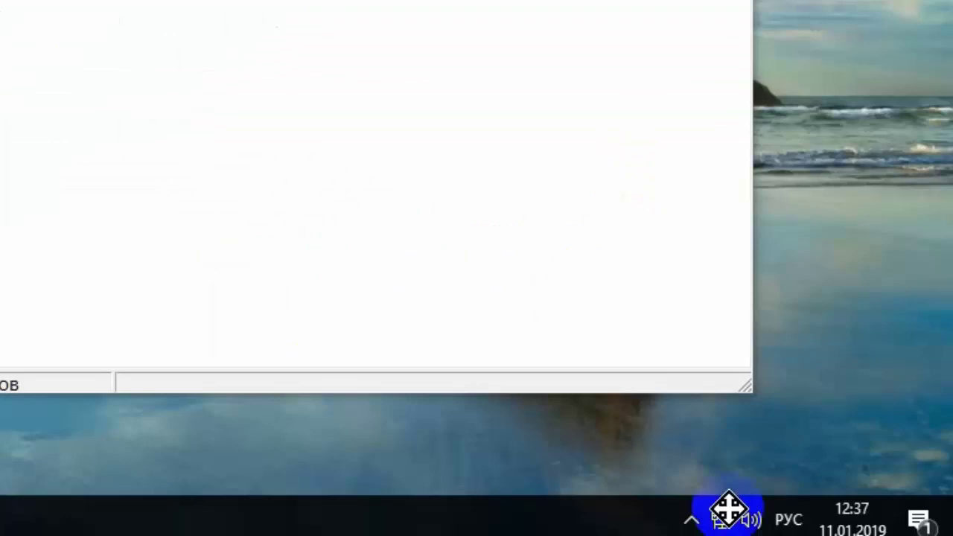
Examine the commands offered by the program's icon among the hidden system tray icons
left_click(692, 520)
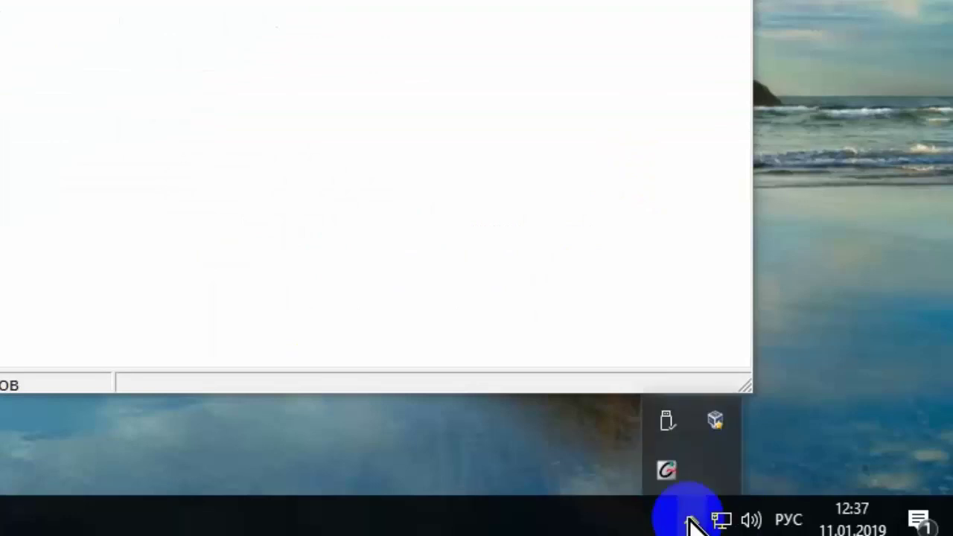
right_click(666, 467)
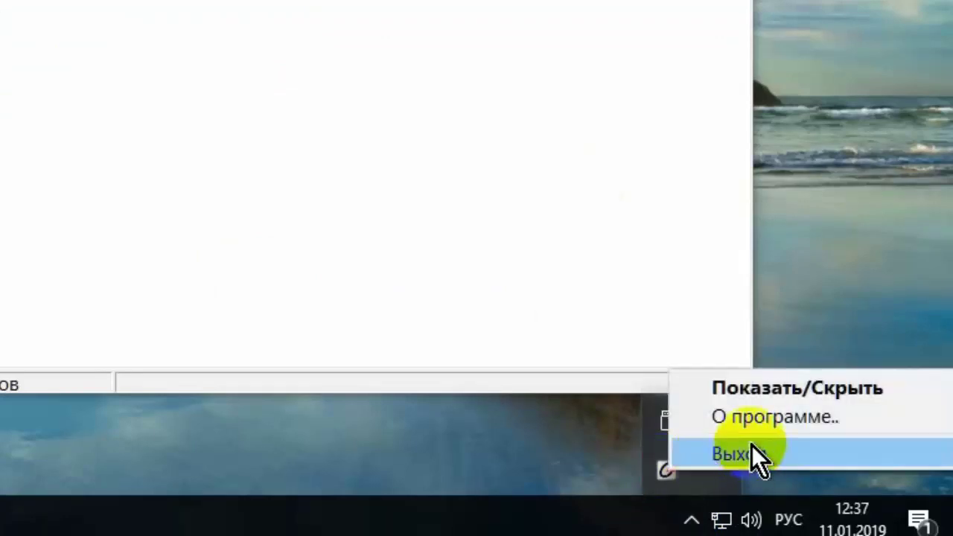
left_click(668, 437)
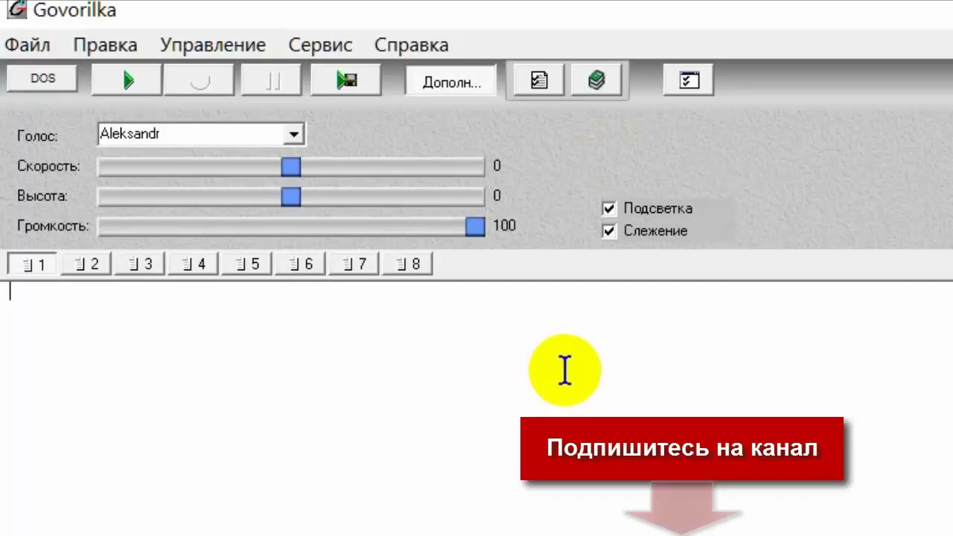